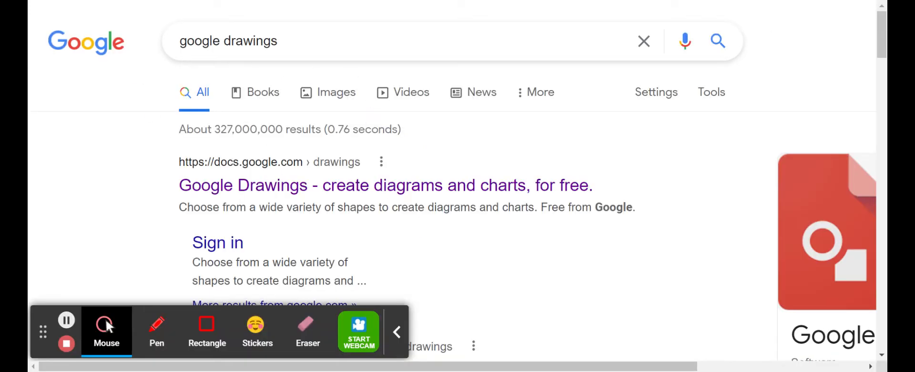
Step: Open Google Drawings from the search results and look over the available shape categories
click(375, 195)
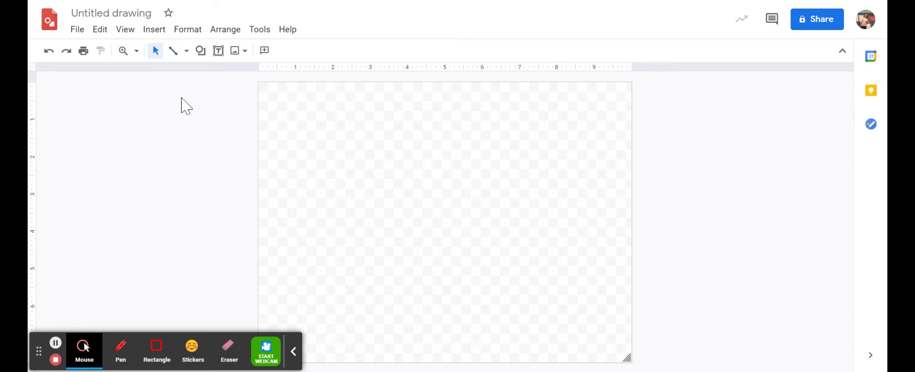
click(200, 53)
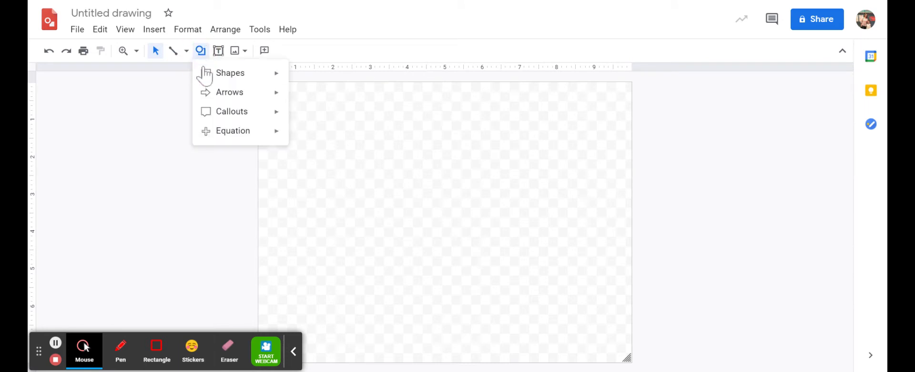
mouse_move(215, 81)
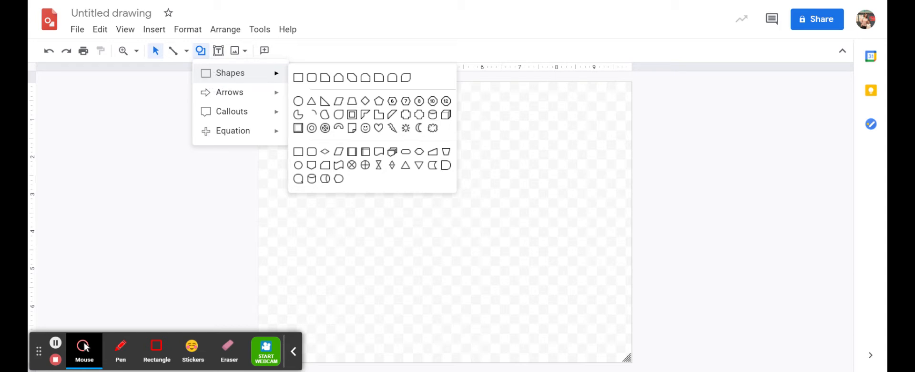
Step: Trace a closed rectangle around the edges of the entire canvas with the Polyline tool and fill it with dusty pink
click(186, 52)
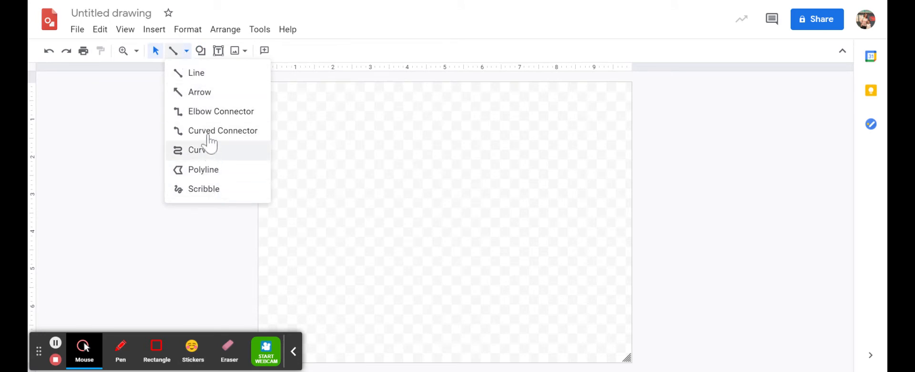
click(222, 172)
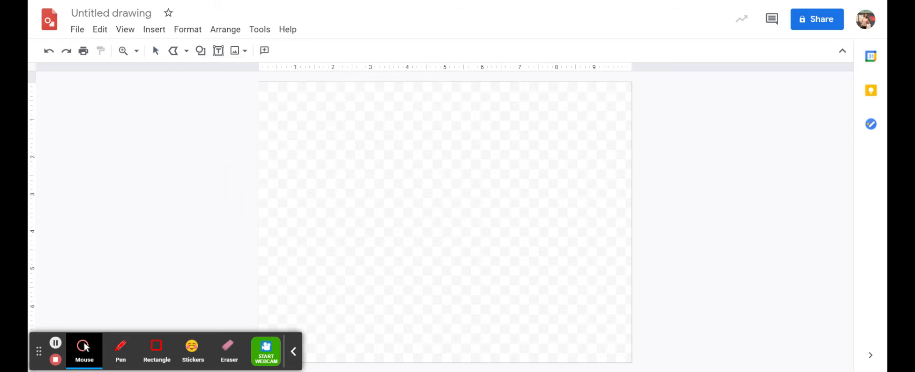
click(293, 351)
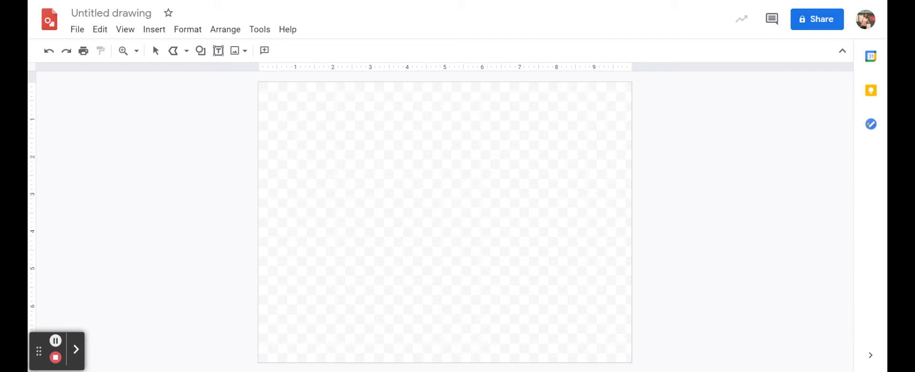
mouse_move(259, 360)
mouse_down()
mouse_move(622, 348)
mouse_move(631, 360)
mouse_move(632, 83)
mouse_up()
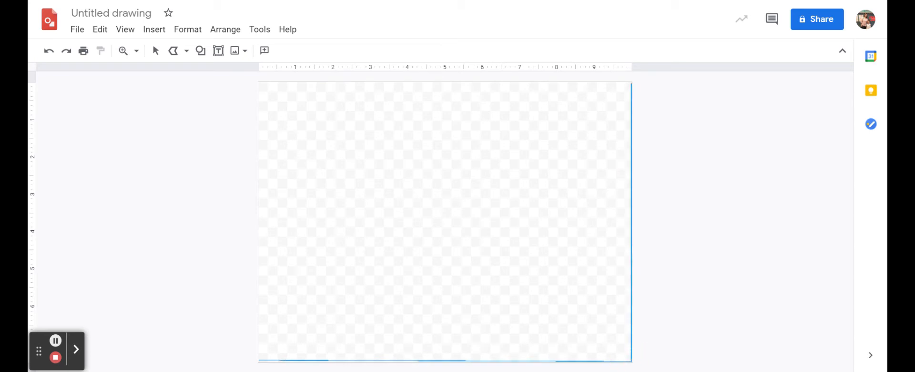
click(632, 81)
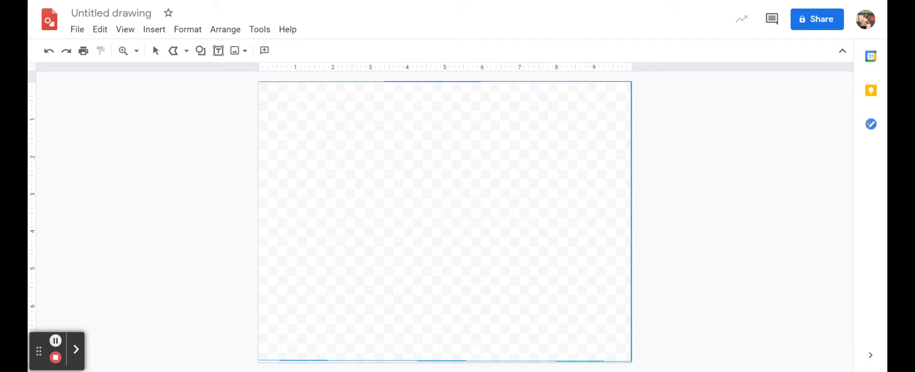
click(259, 82)
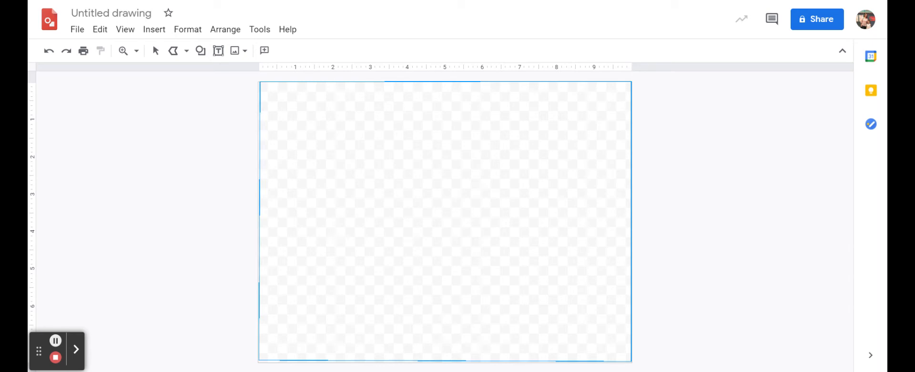
double_click(260, 360)
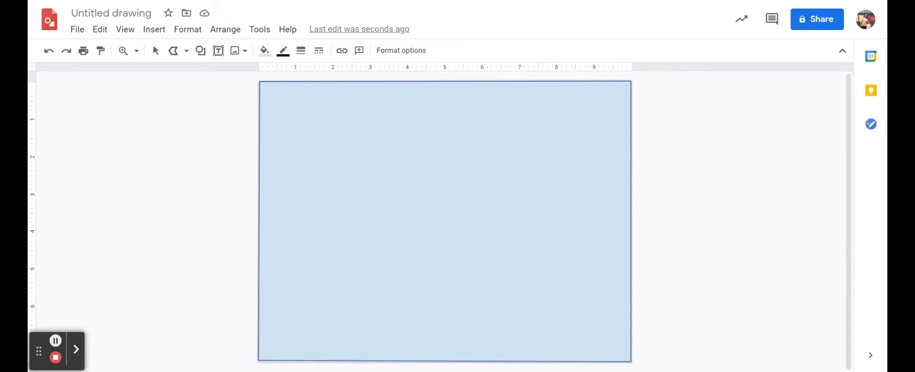
click(270, 58)
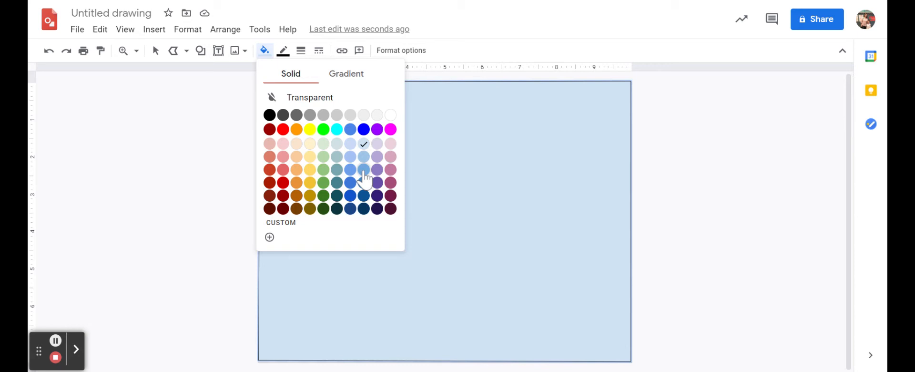
click(390, 158)
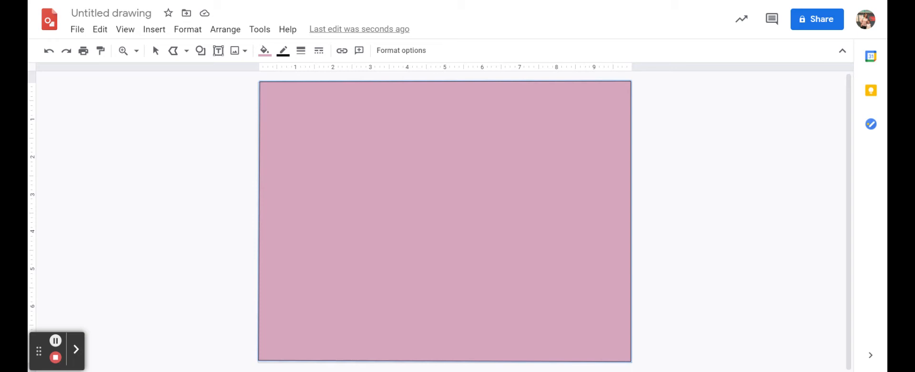
Step: Draw a closed polyline of a mountain range with four peaks across the lower canvas and fill it with dark green
drag(259, 361, 633, 352)
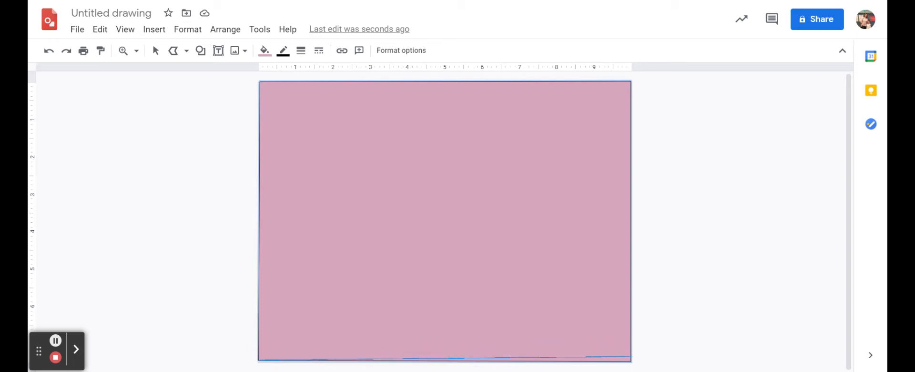
click(632, 361)
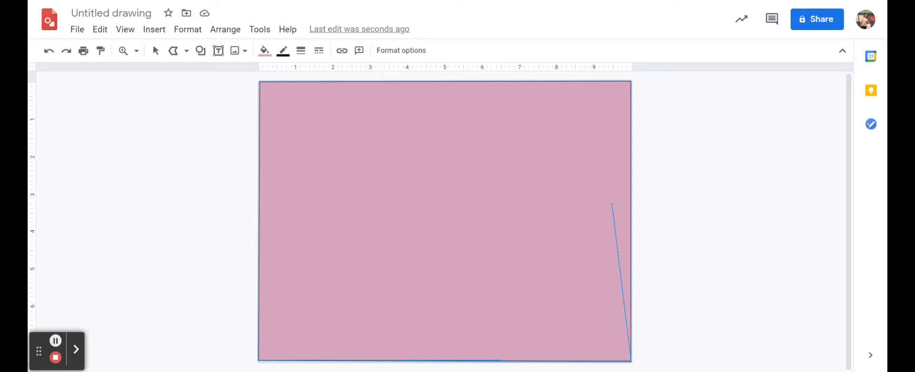
click(612, 203)
click(580, 262)
click(518, 189)
click(453, 238)
click(387, 183)
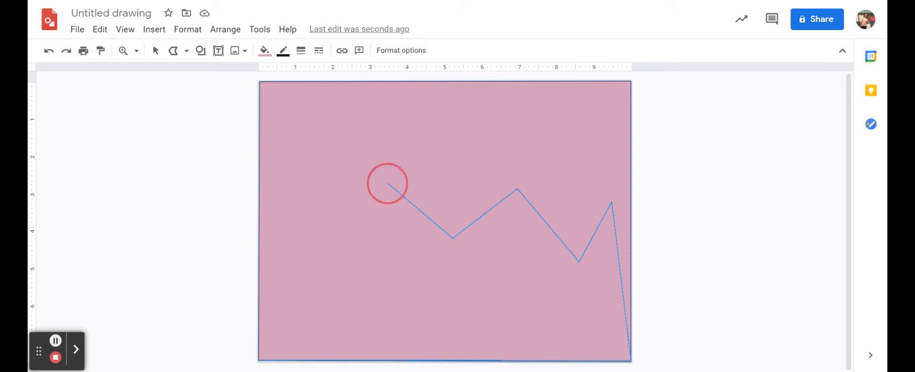
click(342, 237)
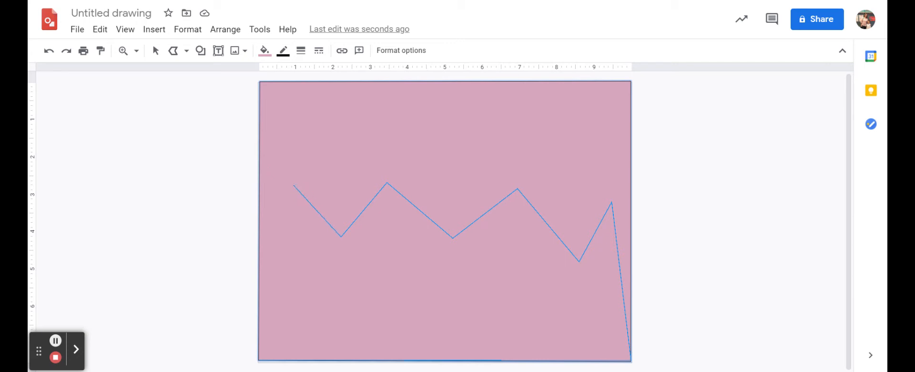
click(293, 186)
click(261, 211)
click(260, 358)
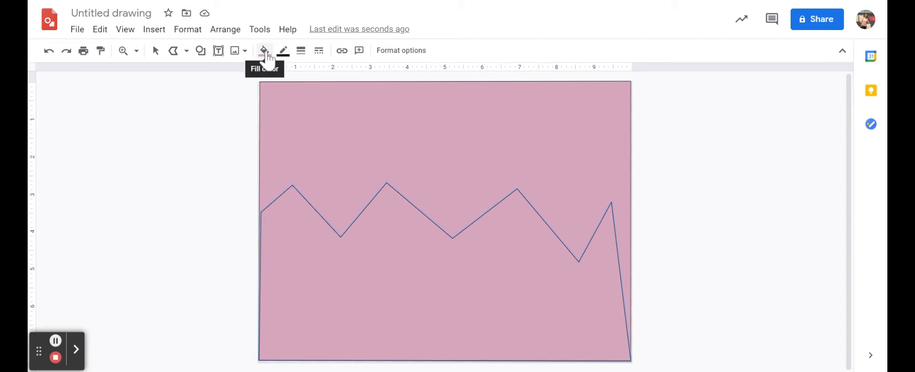
click(265, 51)
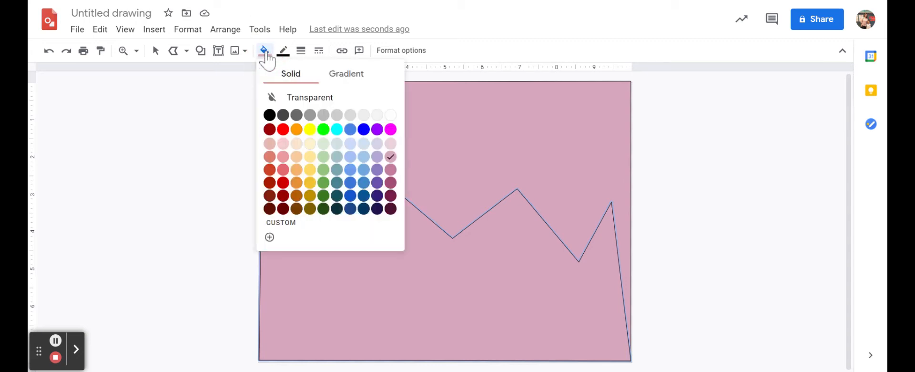
click(323, 208)
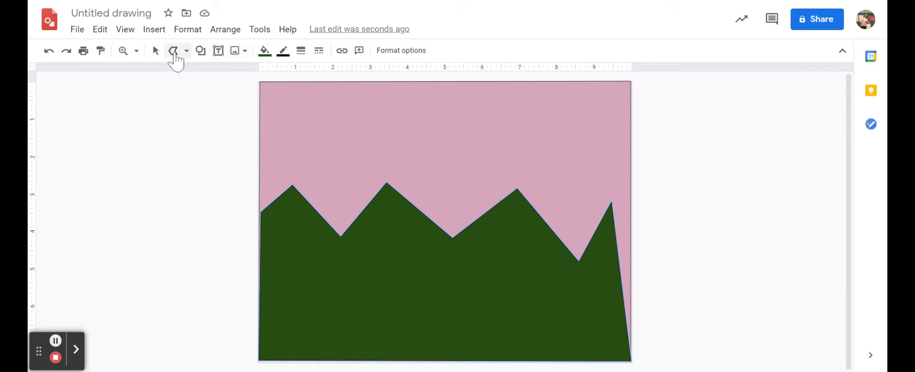
Step: Draw a closed polyline tree trunk with three pointed branches in front of the mountains and fill it with dark reddish brown
click(175, 53)
click(174, 54)
click(314, 358)
click(317, 296)
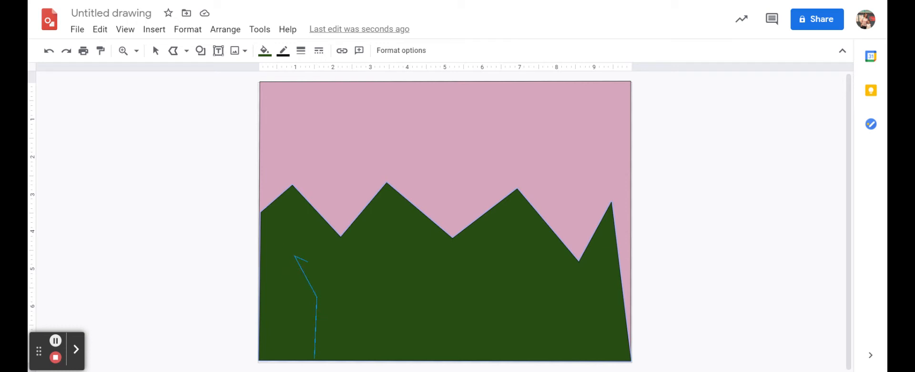
click(328, 273)
click(340, 241)
click(345, 274)
click(373, 258)
click(346, 298)
click(341, 359)
click(315, 358)
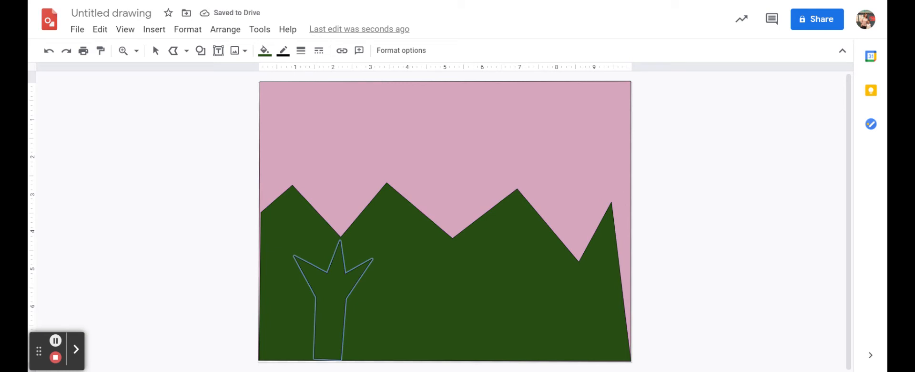
click(264, 50)
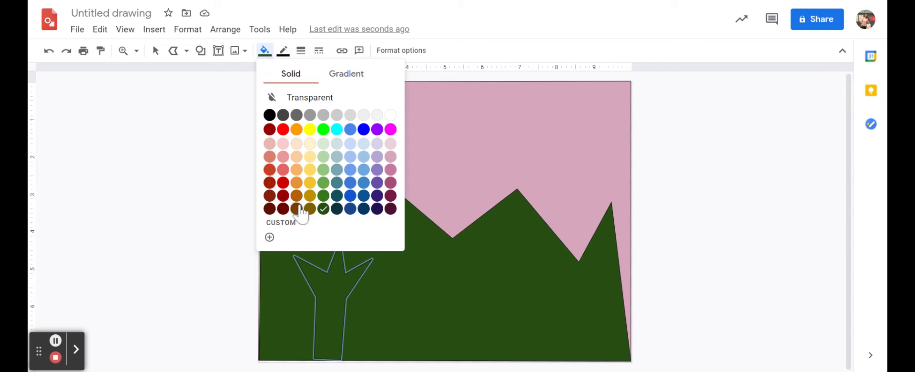
click(271, 211)
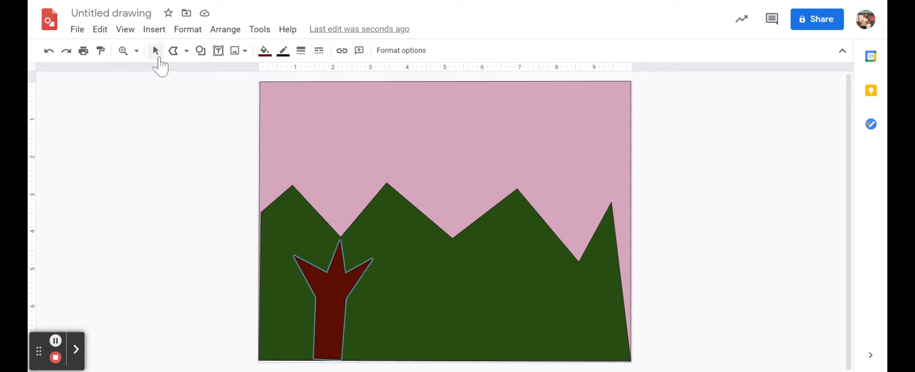
Step: Draw a tall oval shape covering the branches and the upper part of the tree trunk
click(201, 53)
mouse_move(224, 81)
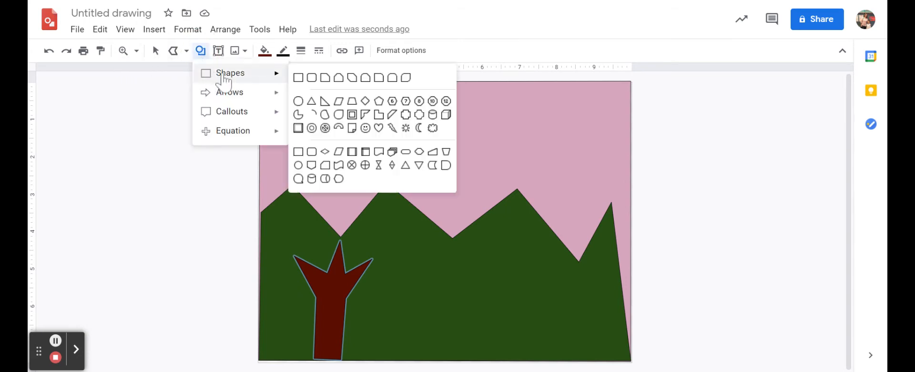
click(298, 102)
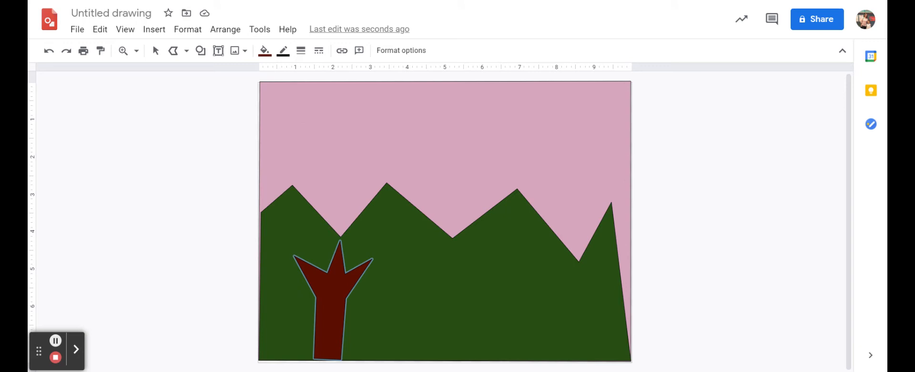
drag(295, 194, 381, 324)
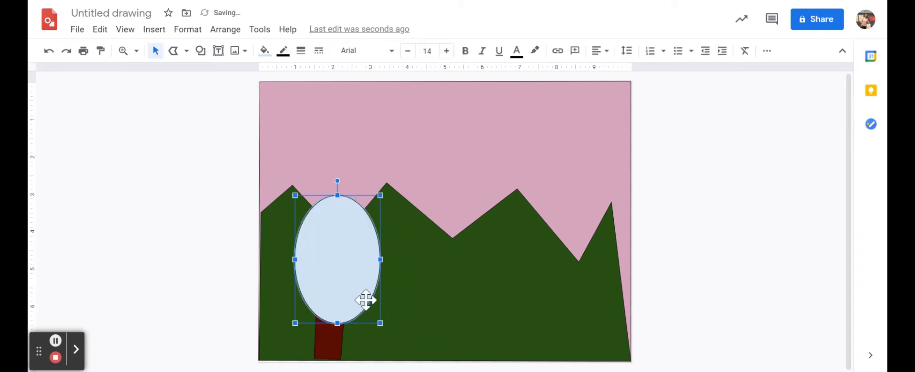
Step: Shrink the oval slightly, reposition it so it covers the branches, and fill it with light green
mouse_move(370, 265)
mouse_down()
mouse_move(307, 213)
mouse_move(470, 153)
mouse_move(482, 169)
mouse_move(386, 219)
mouse_move(350, 261)
mouse_move(369, 255)
mouse_up()
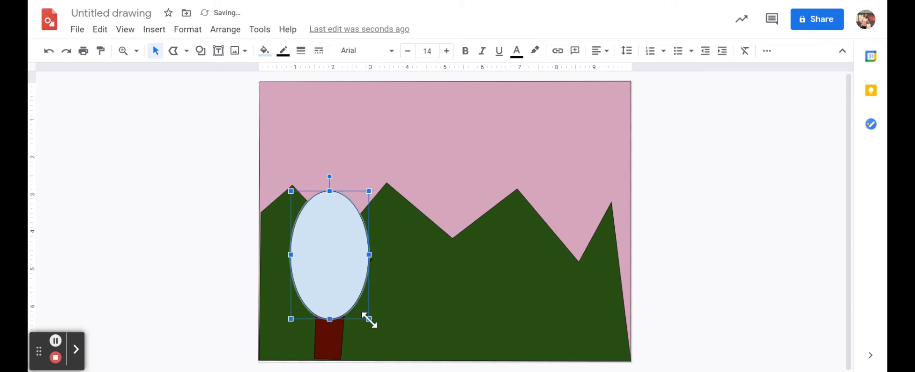
drag(369, 317, 366, 313)
click(341, 265)
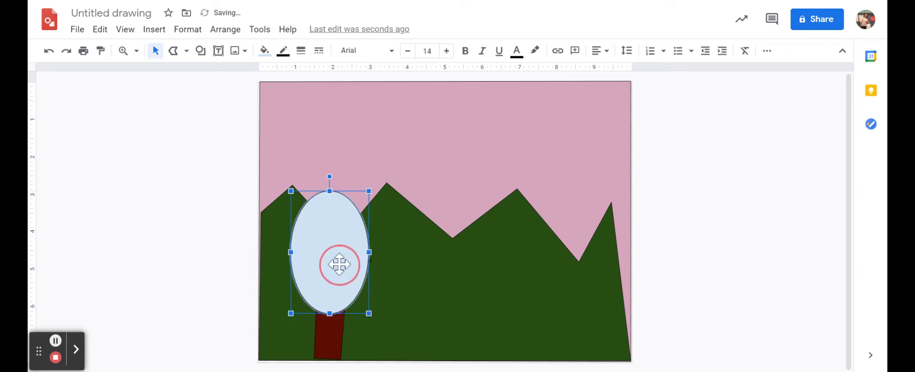
drag(341, 265, 343, 267)
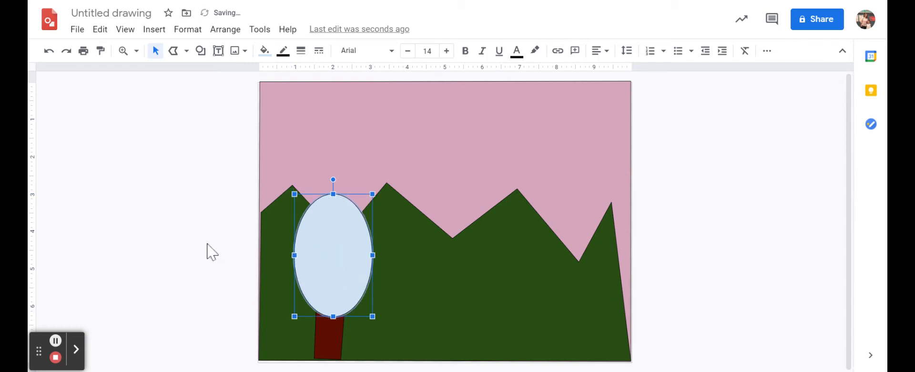
click(265, 51)
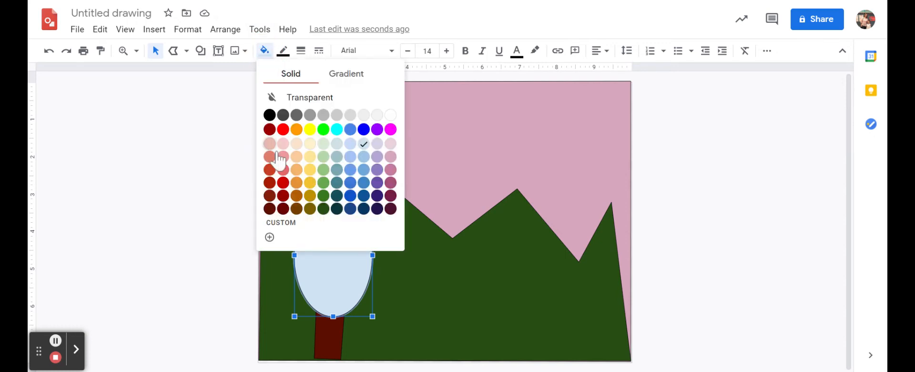
click(327, 172)
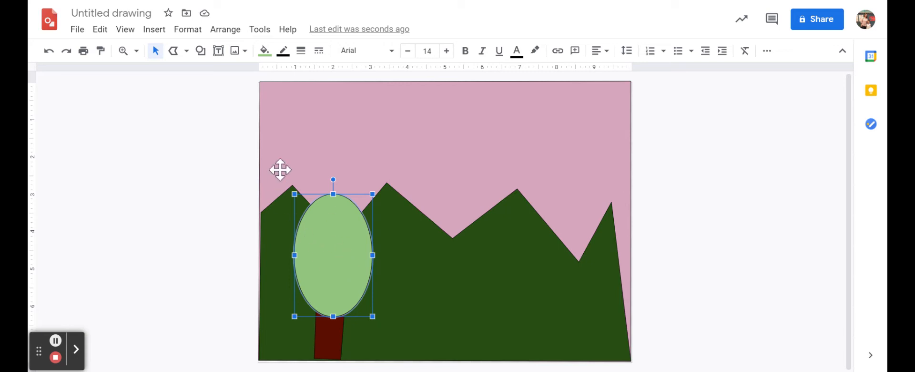
click(226, 30)
mouse_move(241, 55)
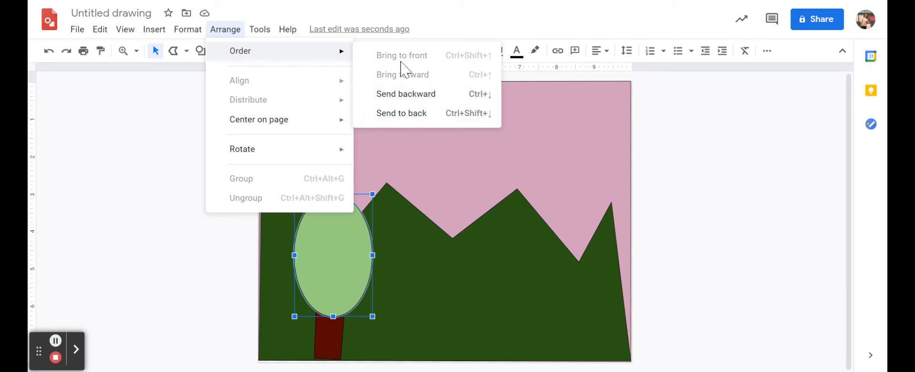
click(130, 151)
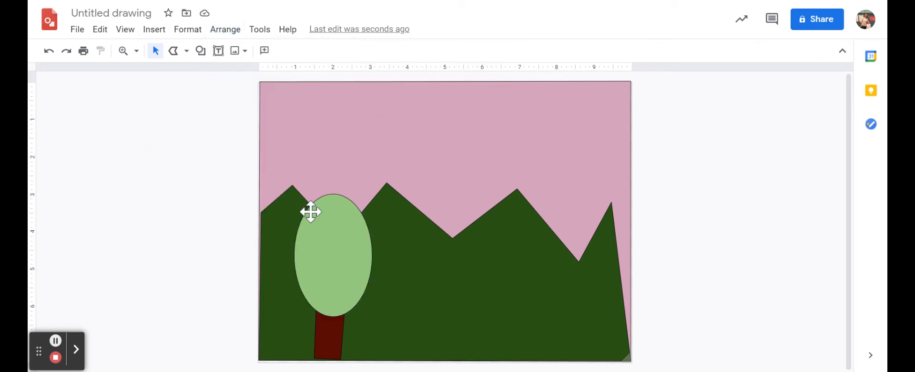
Step: Send the light green oval backward one level so it sits behind the tree trunk and branches
click(330, 241)
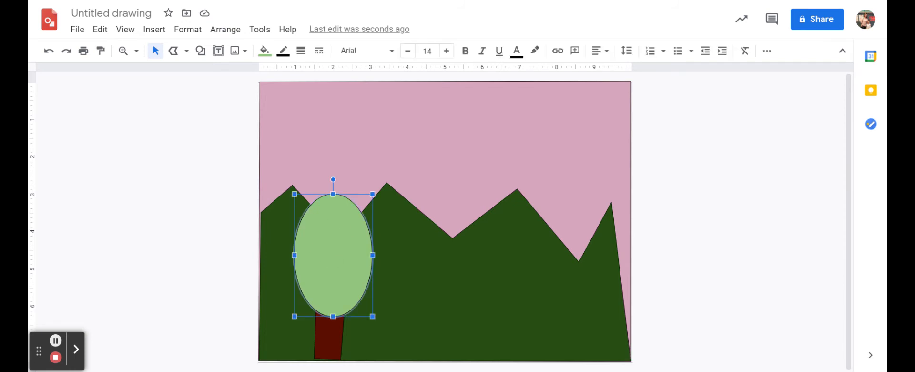
right_click(329, 241)
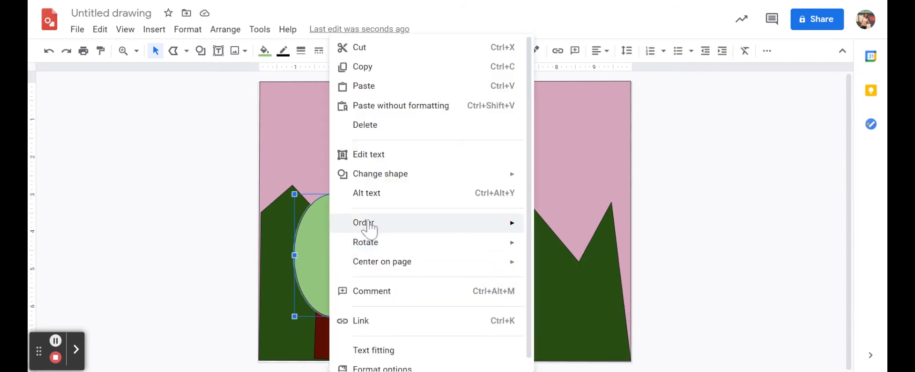
mouse_move(369, 224)
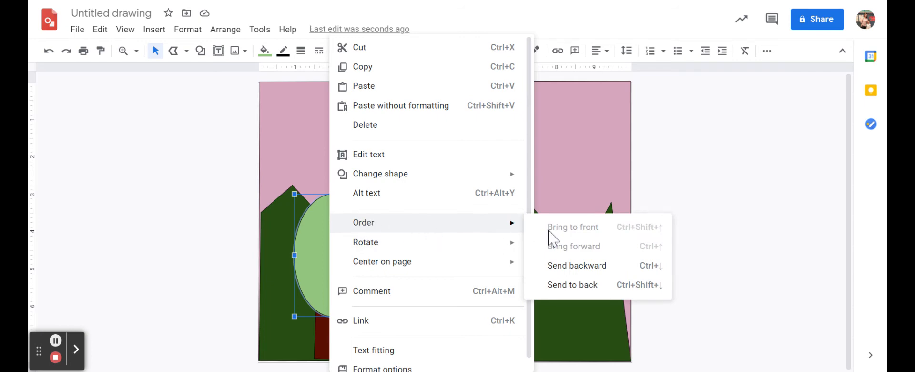
click(570, 270)
click(175, 277)
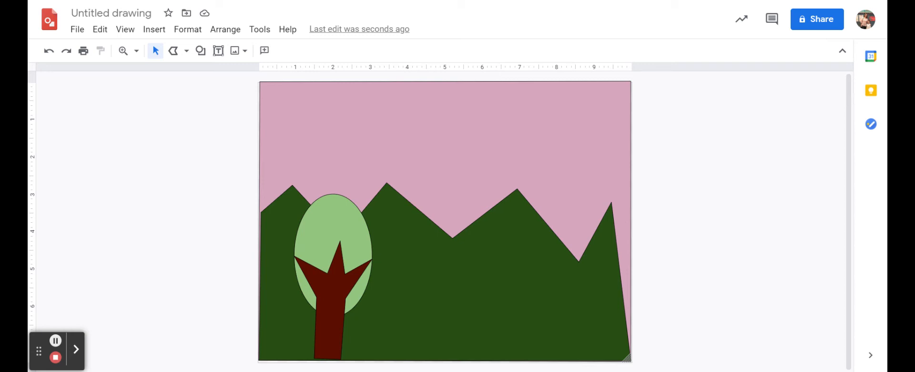
click(174, 279)
Step: Draw a large circle for the sun, move it between the two middle mountain peaks, and fill it with orange
click(201, 51)
mouse_move(229, 82)
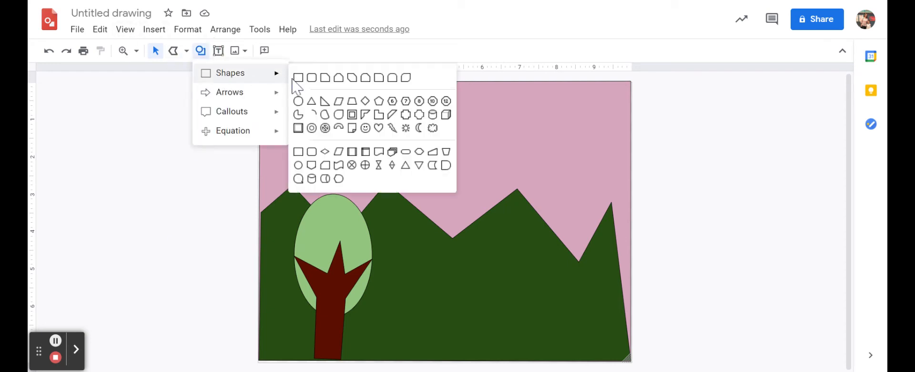
click(303, 111)
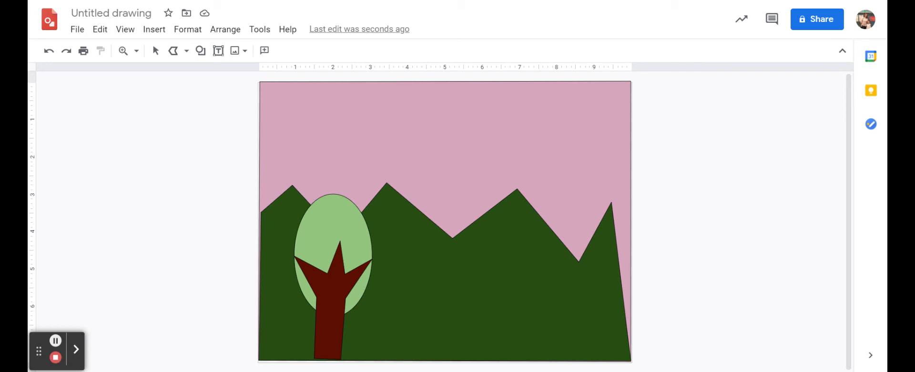
drag(451, 98, 560, 204)
drag(504, 152, 451, 203)
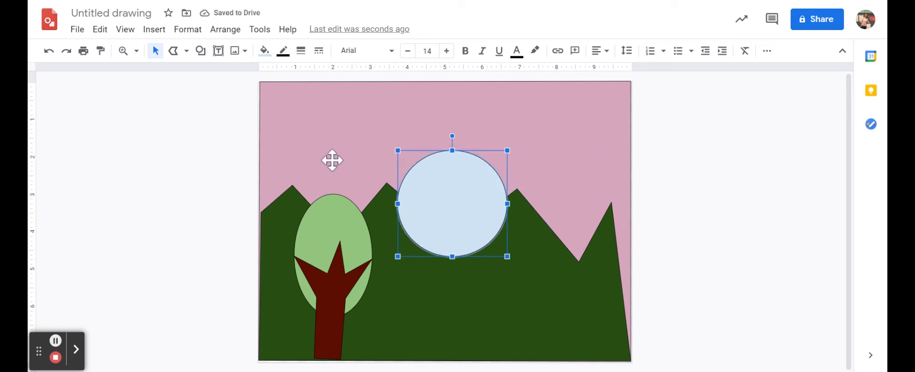
click(264, 51)
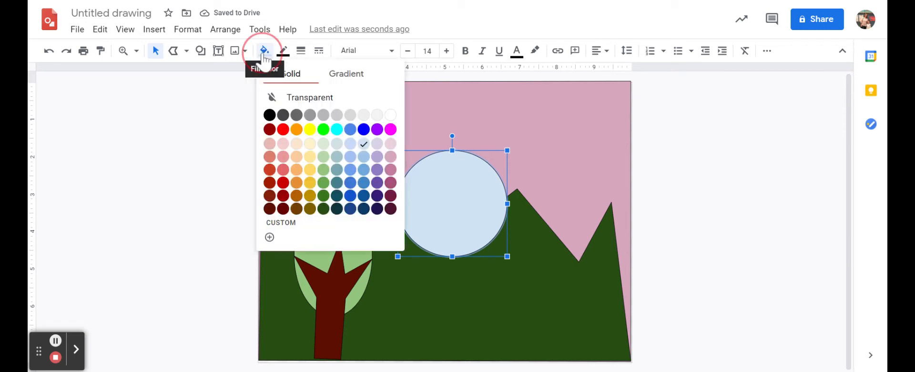
click(297, 183)
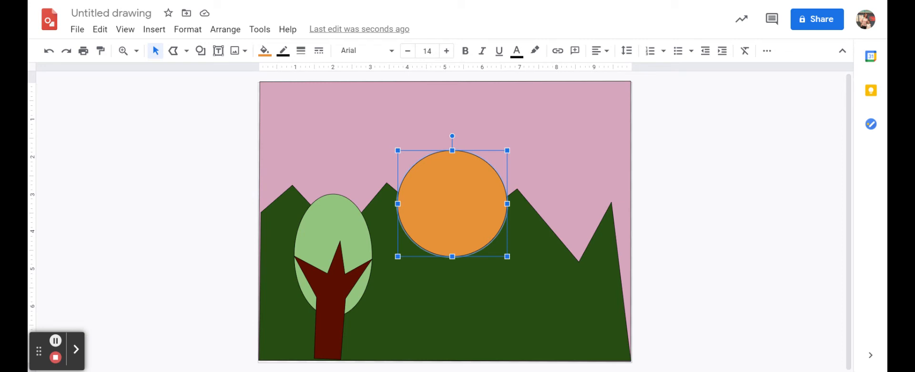
Step: Send the orange sun backward three levels so it sits behind the mountain range
click(223, 32)
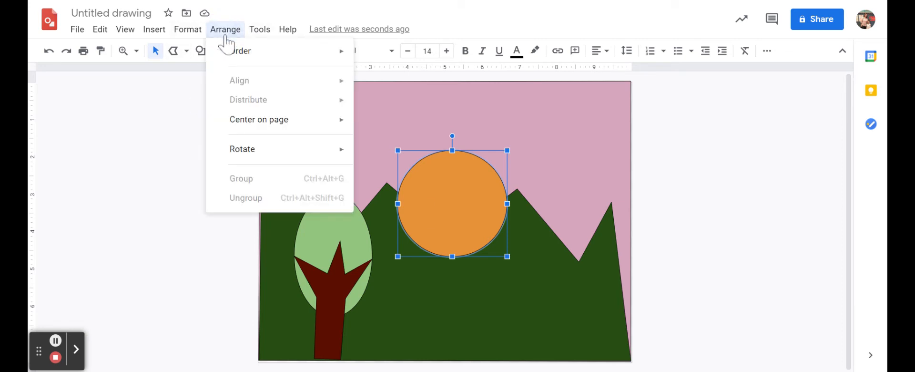
click(137, 171)
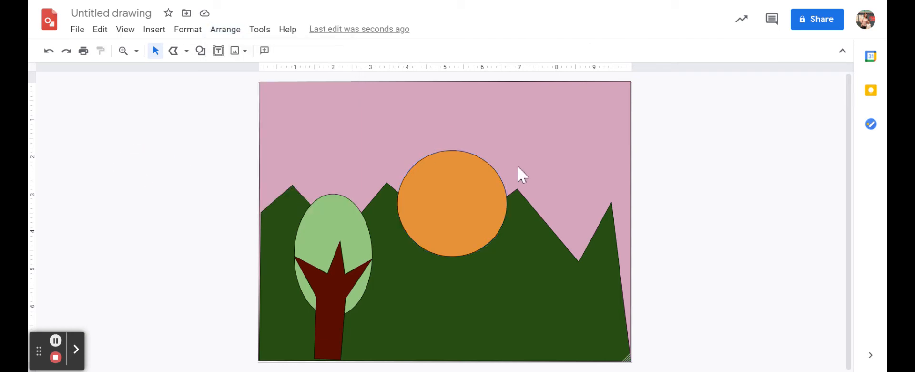
click(453, 199)
right_click(453, 199)
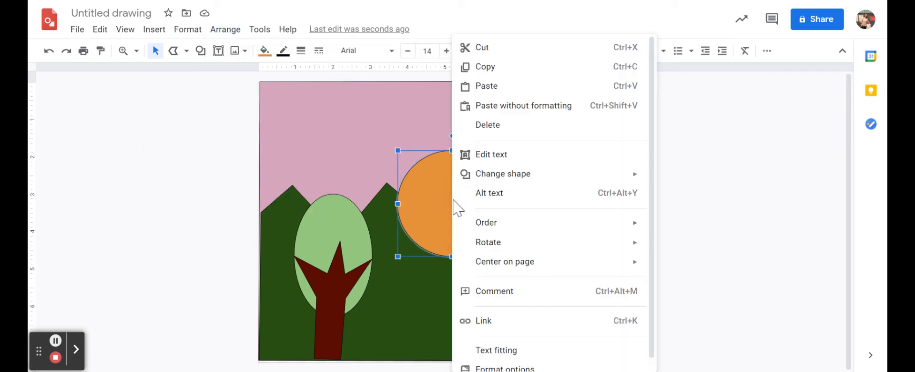
mouse_move(489, 223)
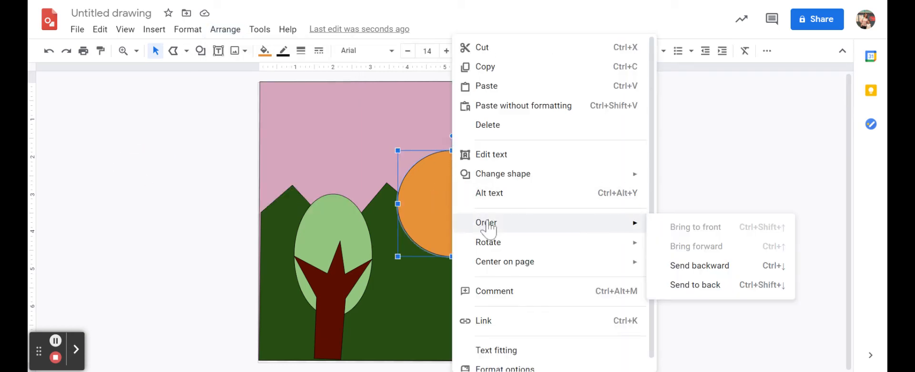
click(685, 270)
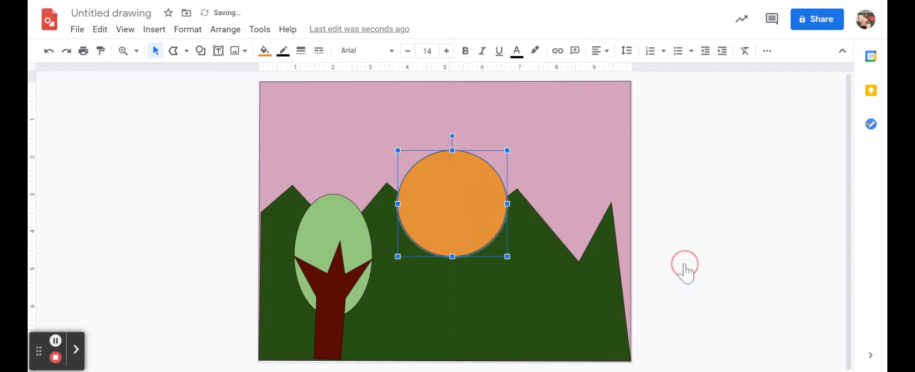
right_click(452, 205)
mouse_move(613, 241)
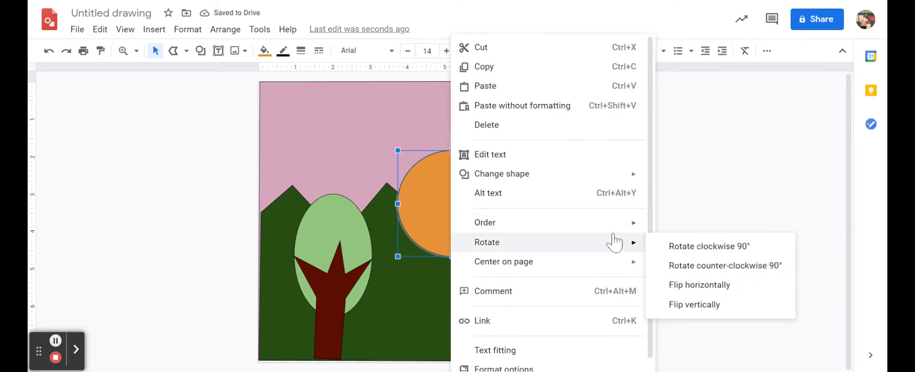
mouse_move(632, 223)
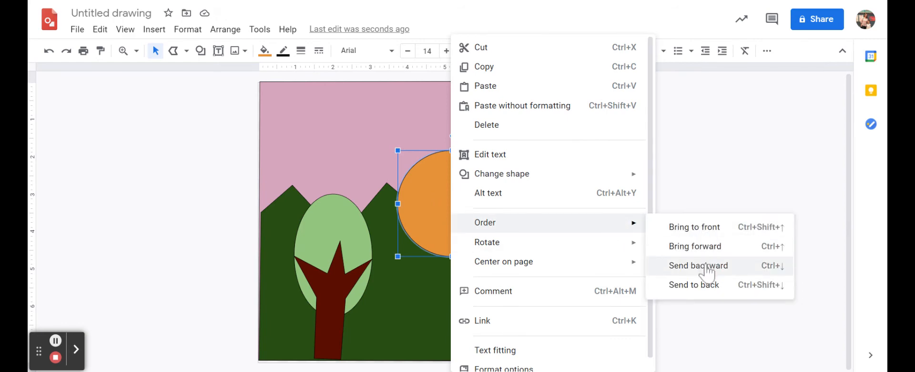
click(701, 266)
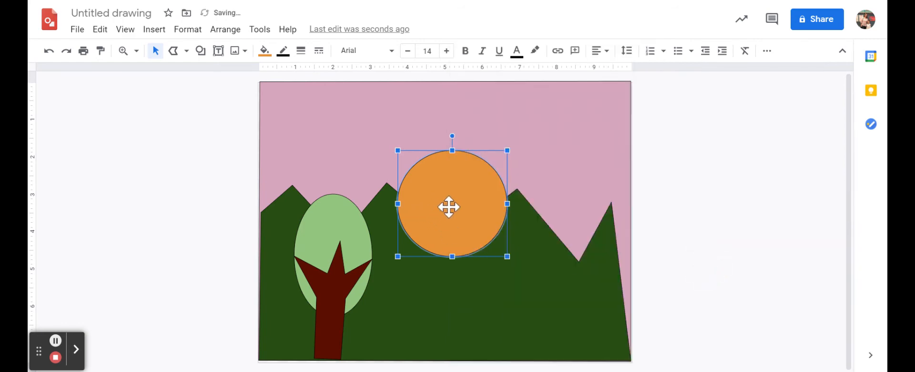
click(227, 30)
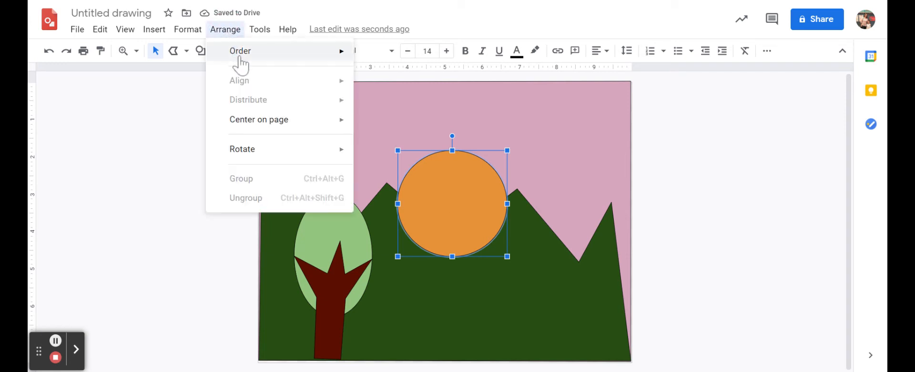
mouse_move(239, 52)
click(400, 94)
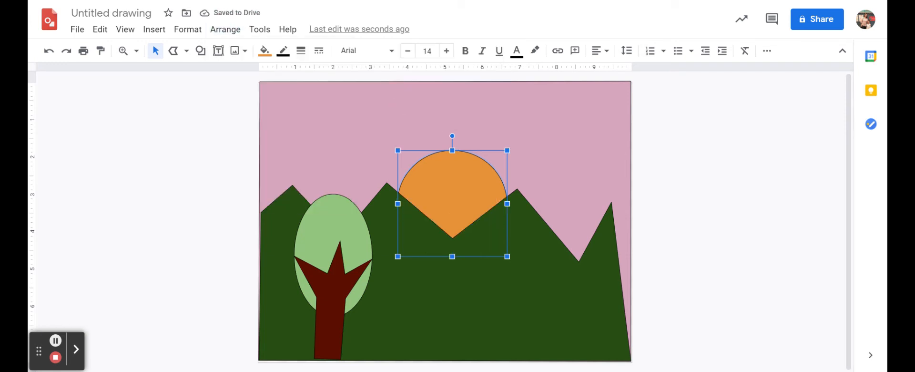
click(226, 29)
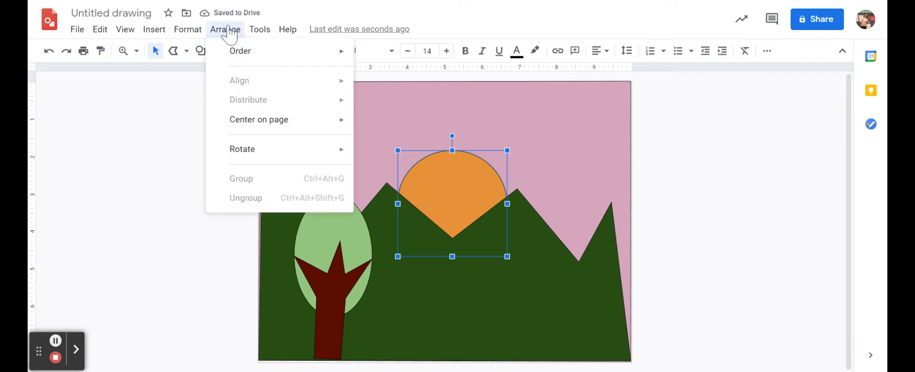
mouse_move(238, 52)
click(754, 220)
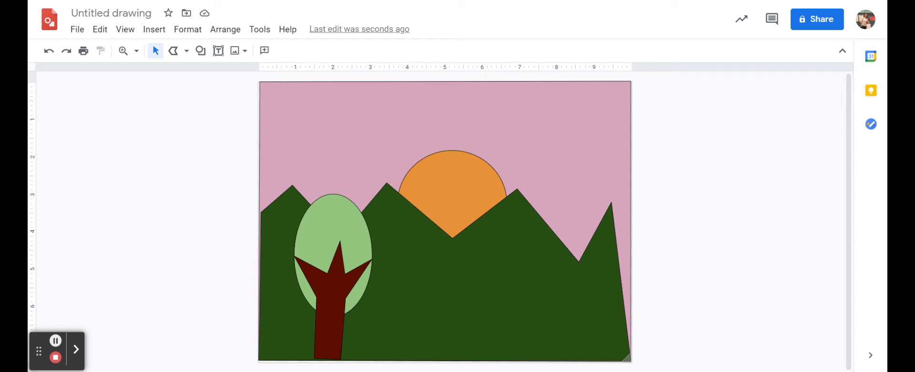
Step: Bring the pink sky background to the front of all the other shapes
click(593, 133)
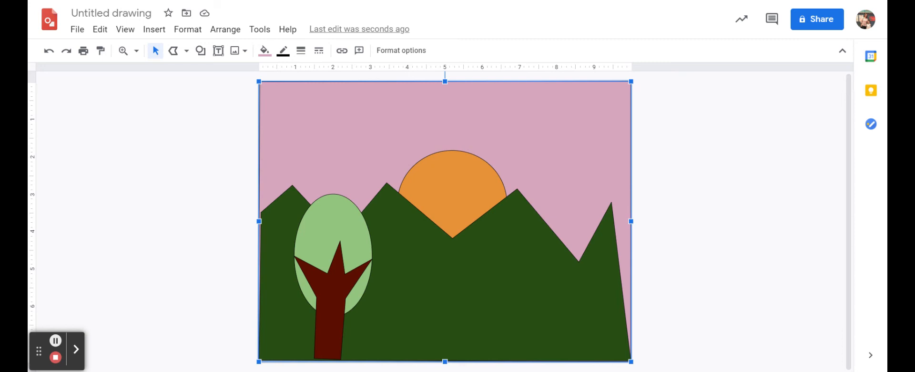
right_click(594, 135)
mouse_move(648, 263)
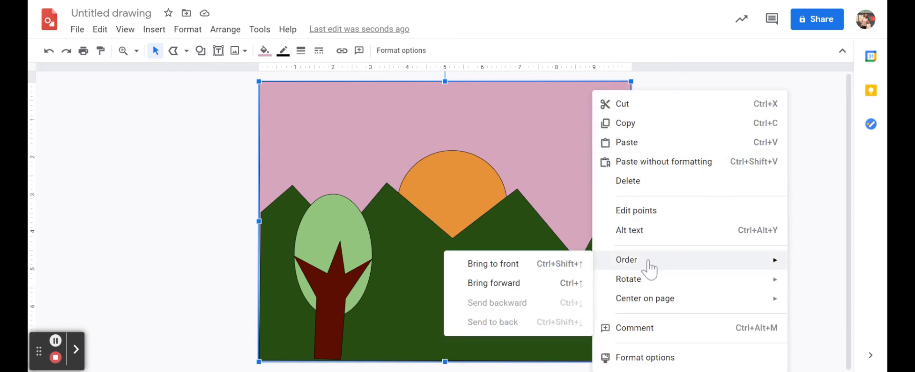
click(530, 269)
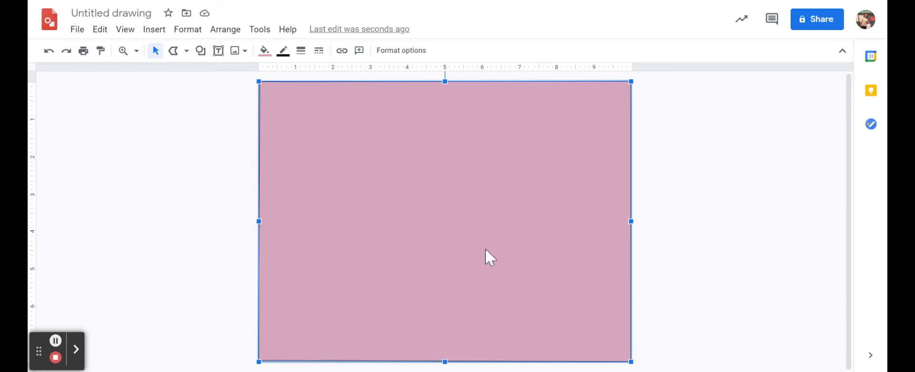
Step: Send the pink background backward one level, and finally to the very back of the drawing
click(231, 32)
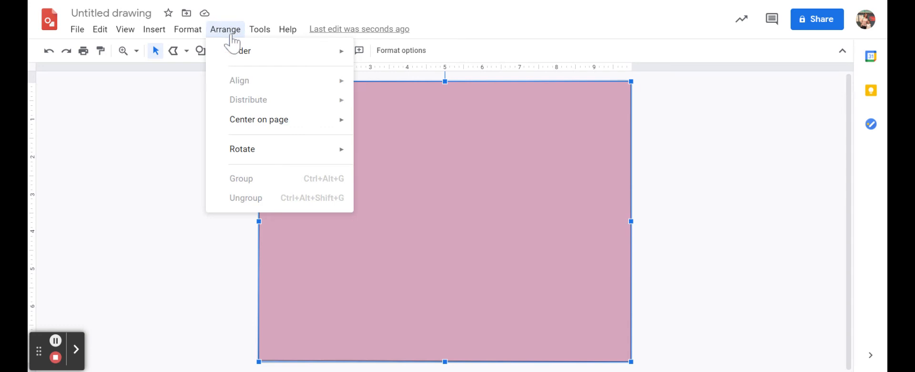
mouse_move(245, 56)
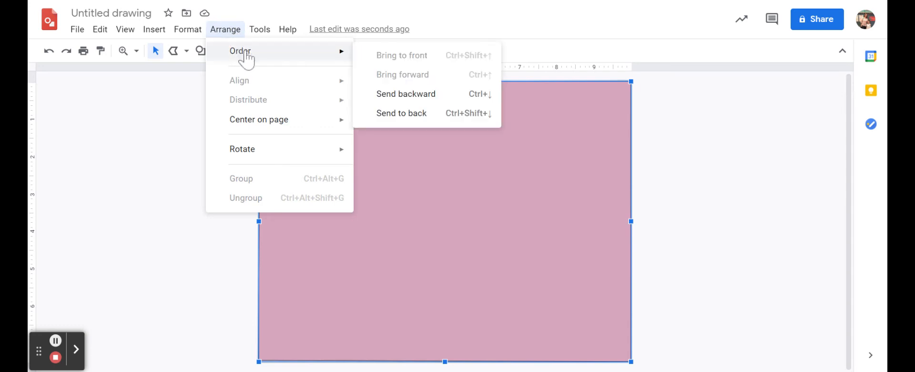
click(415, 94)
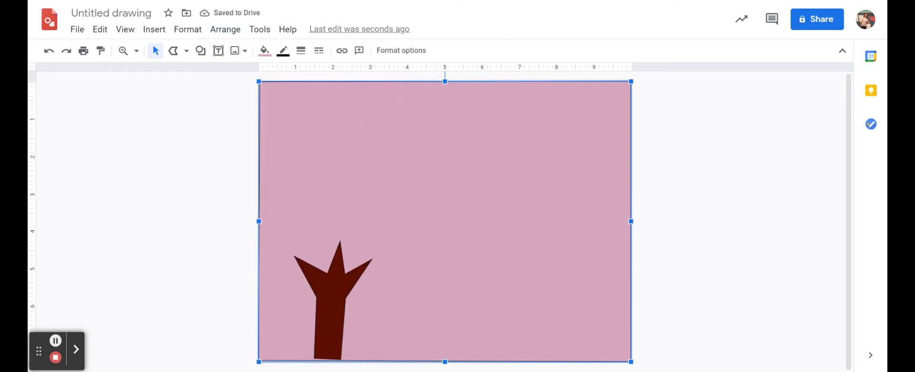
click(225, 30)
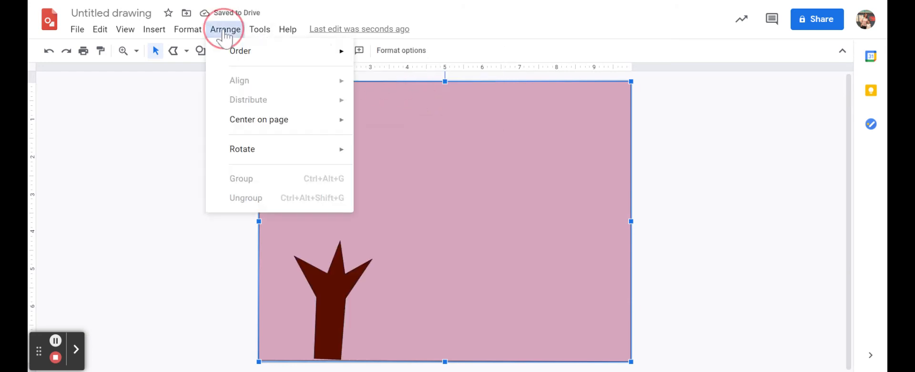
mouse_move(284, 51)
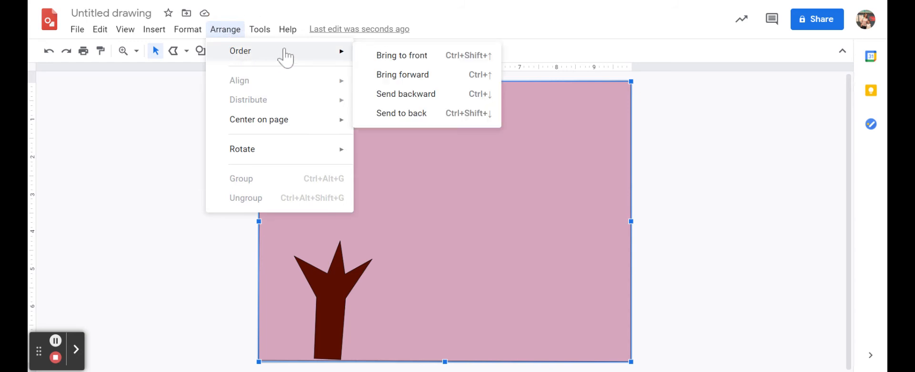
click(423, 117)
click(767, 188)
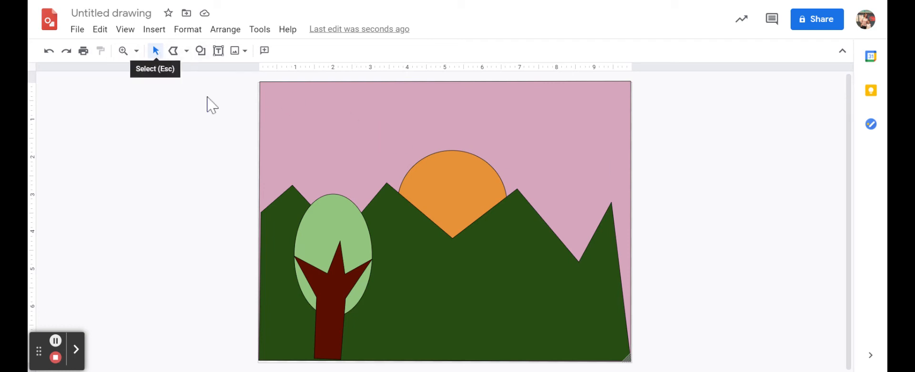
Step: Move the light green oval down slightly and widen it a little around the tree branches
click(339, 224)
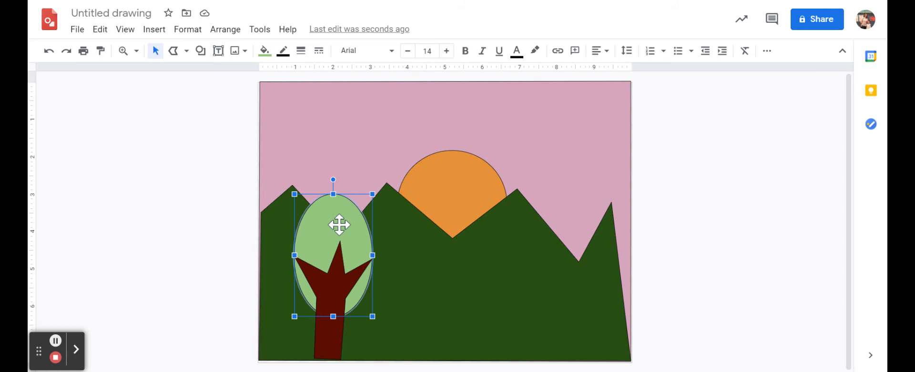
drag(336, 212, 337, 241)
mouse_move(373, 324)
mouse_down()
mouse_move(417, 348)
mouse_move(377, 326)
mouse_up()
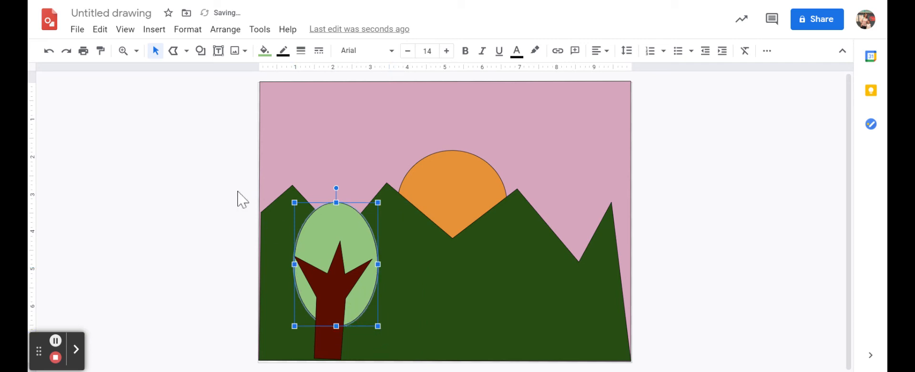
Step: Draw a freehand scribble of a flying bird with two curved wings in the sky, above and beyond the sun
click(186, 53)
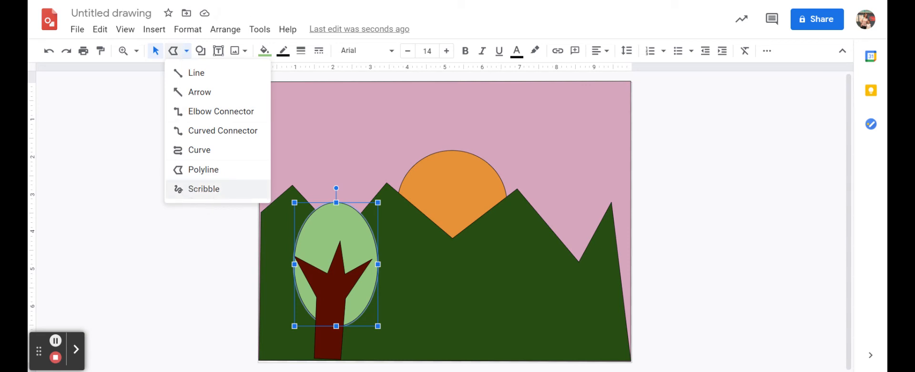
click(204, 189)
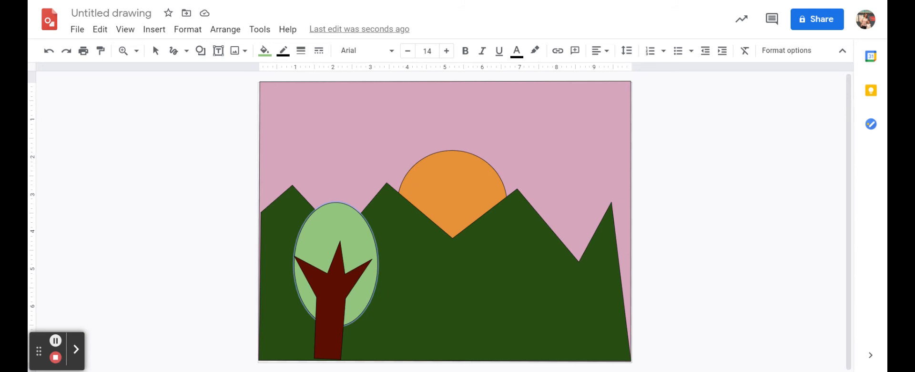
mouse_move(520, 113)
mouse_down()
mouse_move(541, 108)
mouse_move(557, 123)
mouse_move(578, 116)
mouse_move(591, 133)
mouse_up()
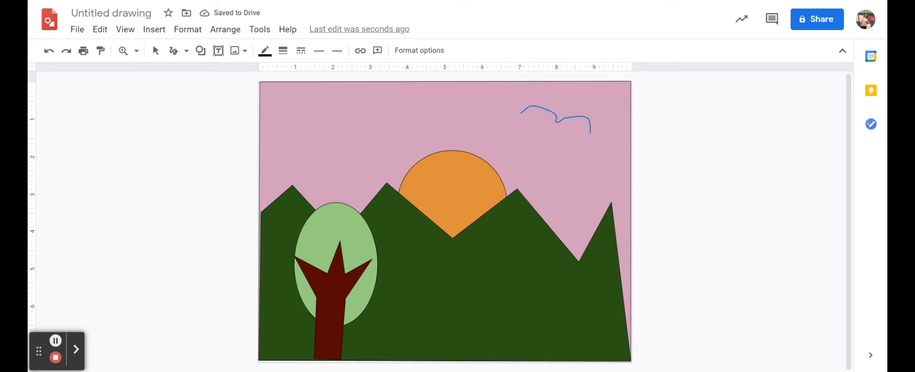
Step: Draw a second freehand flying bird with two curved wings in the sky just below the first bird
mouse_move(537, 146)
mouse_down()
mouse_move(553, 135)
mouse_move(595, 154)
mouse_up()
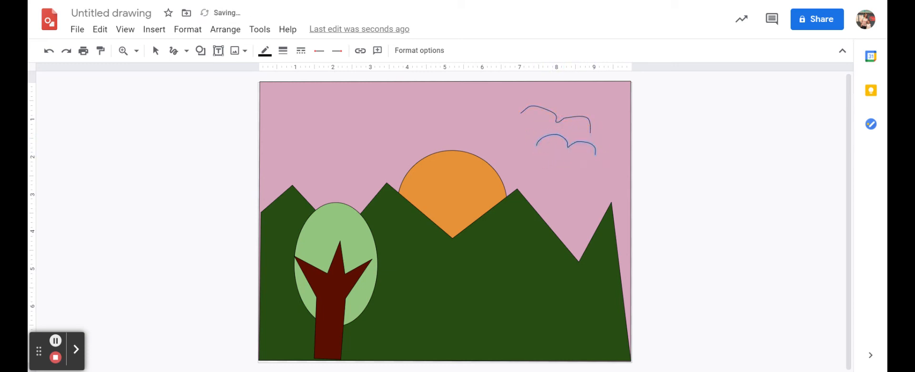
click(716, 152)
click(223, 55)
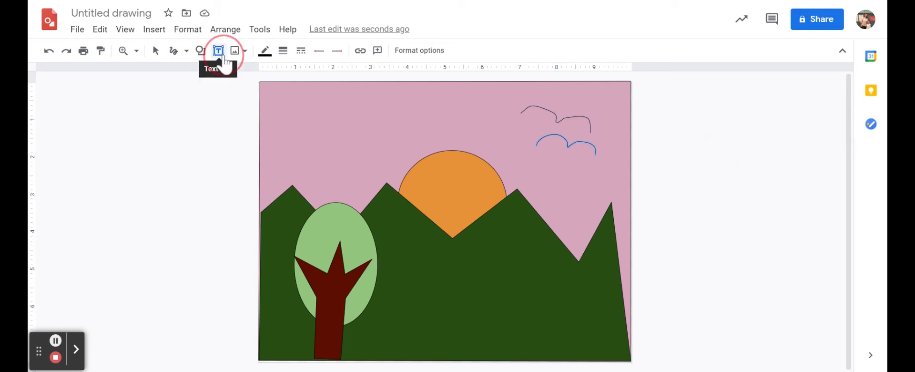
click(219, 54)
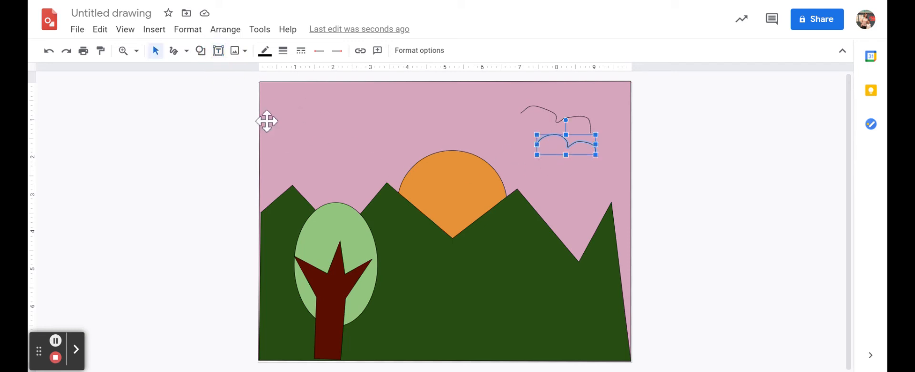
click(298, 104)
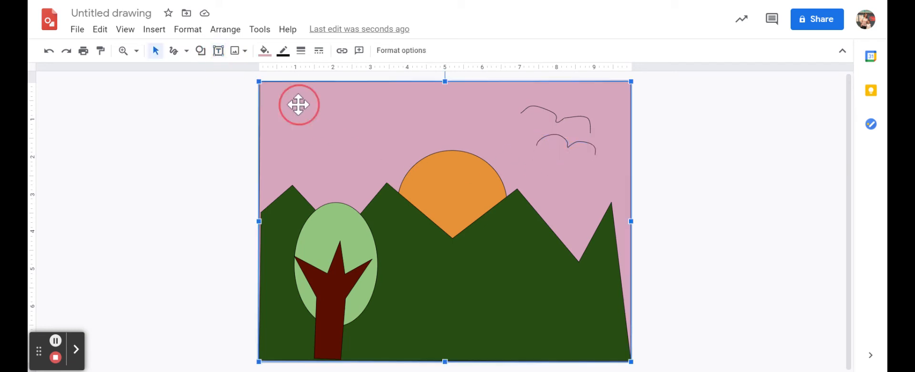
click(218, 55)
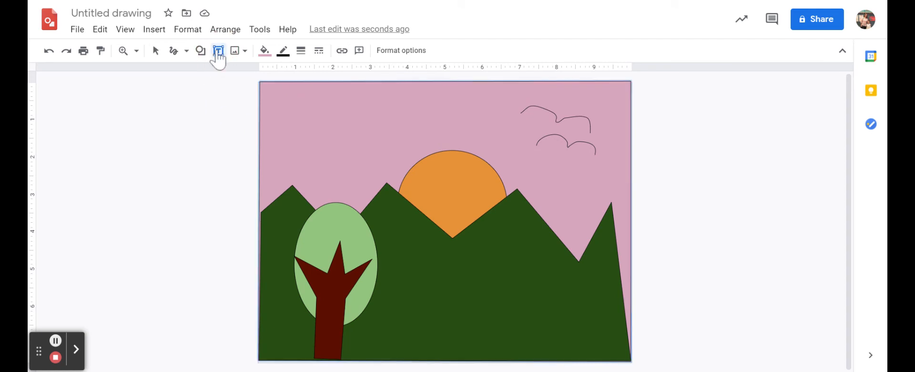
click(293, 101)
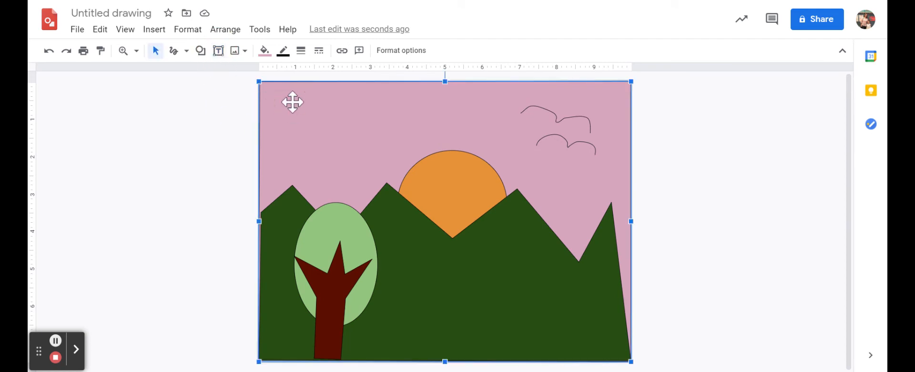
click(219, 54)
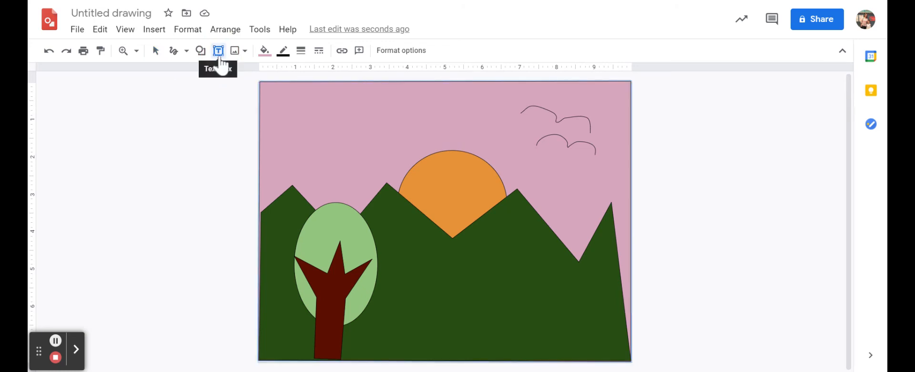
key(Escape)
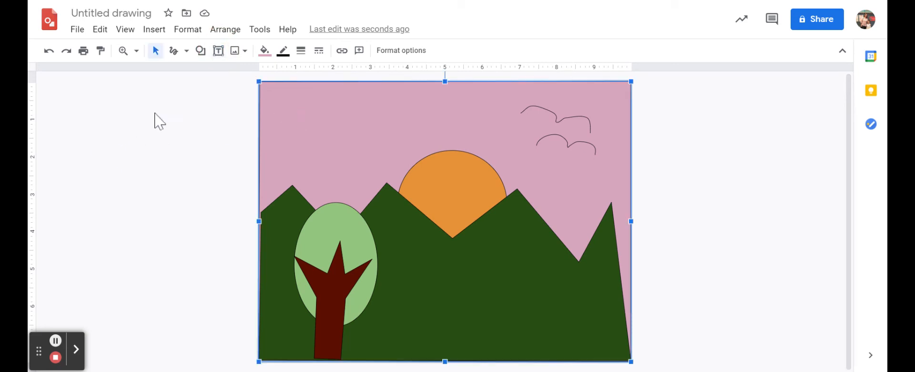
Step: Look through the available shape, arrow, callout and equation categories, the image sources and the fill colours
click(201, 52)
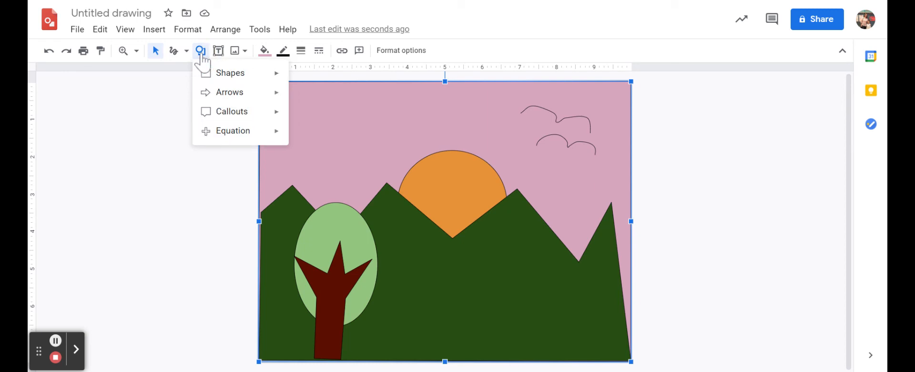
mouse_move(229, 78)
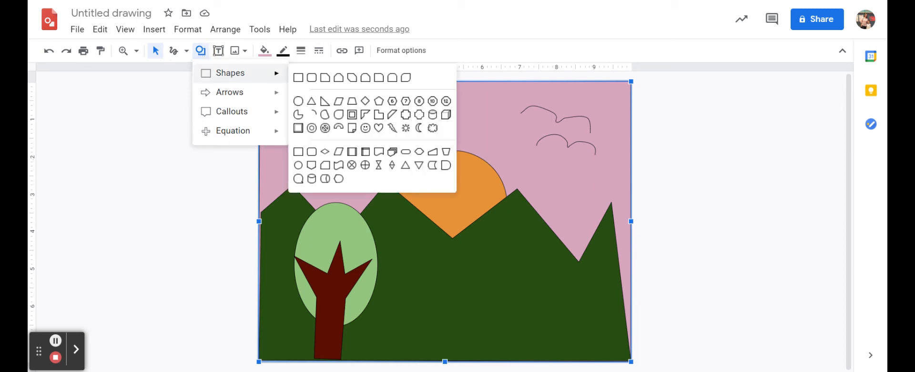
mouse_move(235, 95)
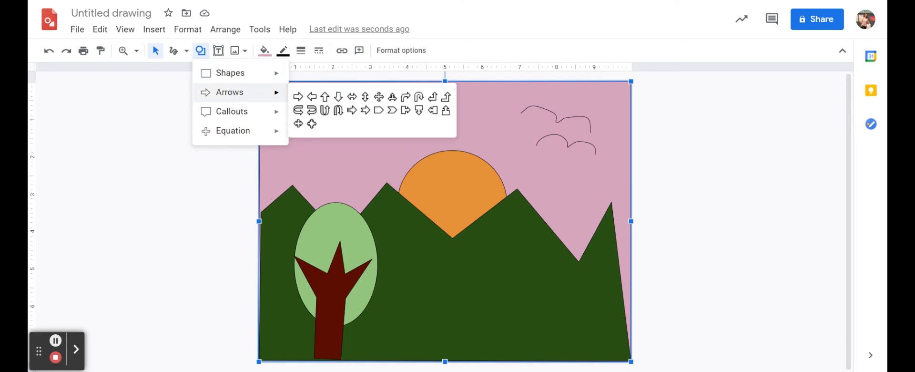
mouse_move(239, 115)
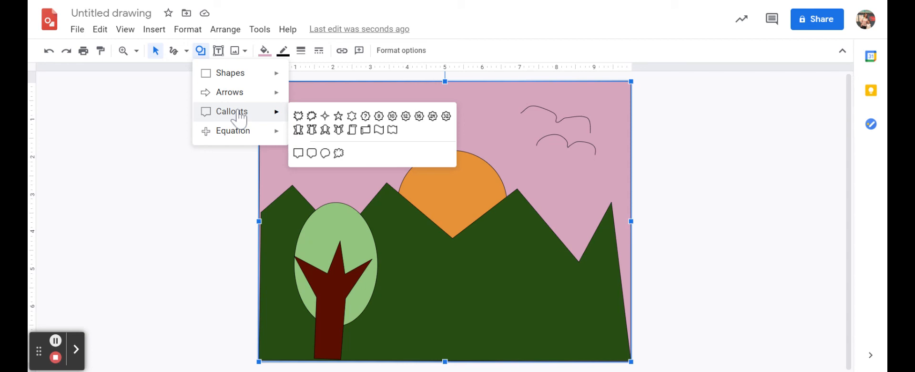
mouse_move(242, 139)
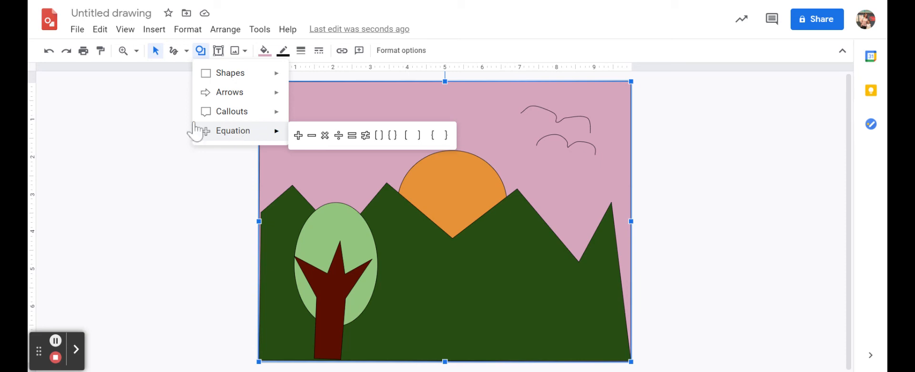
click(245, 51)
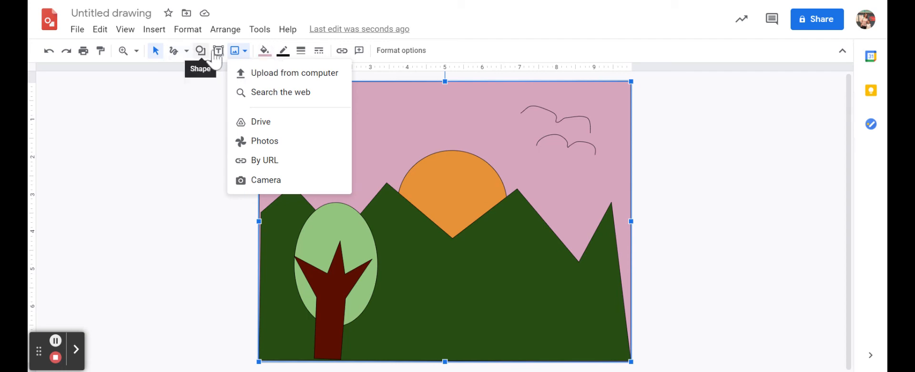
click(265, 53)
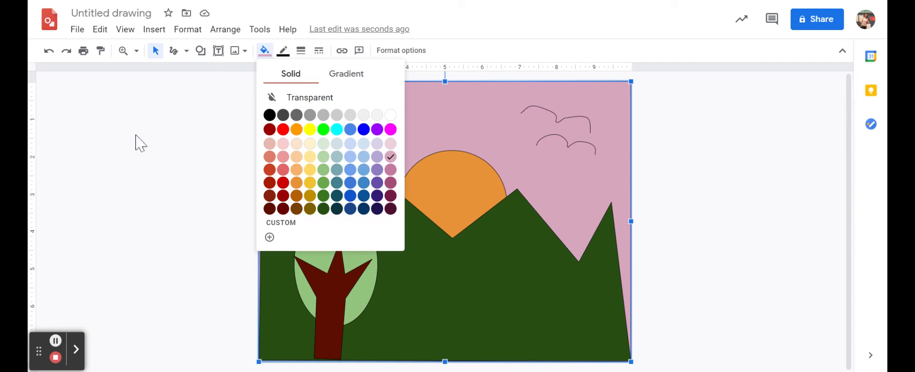
click(136, 137)
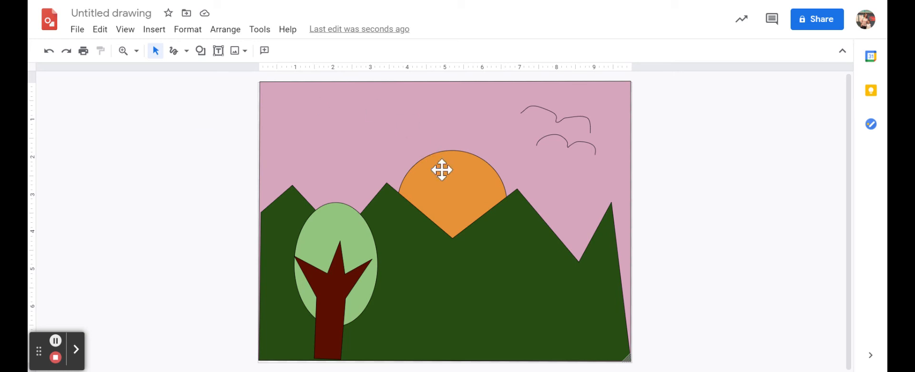
Step: Fill the mountain shape with a solid green one shade lighter than its dark green
click(551, 271)
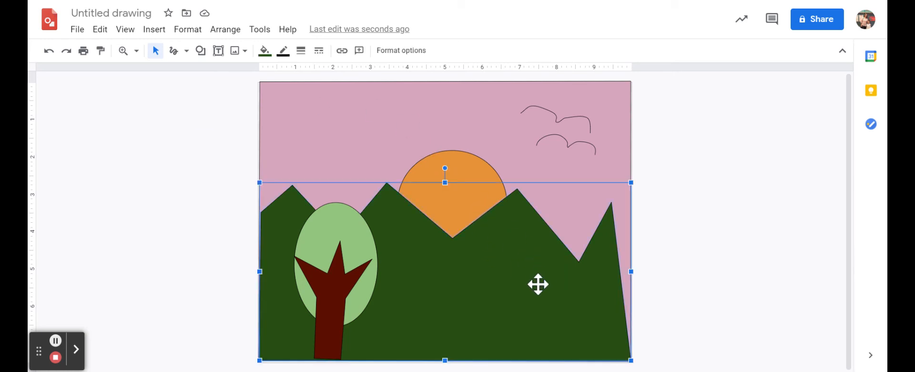
click(265, 52)
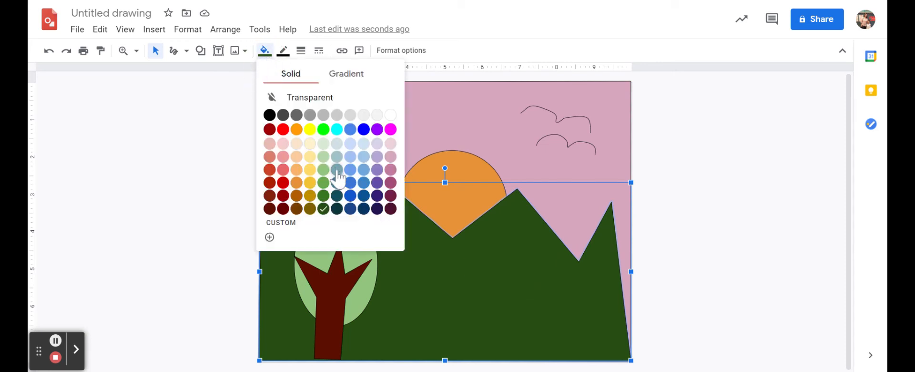
click(324, 196)
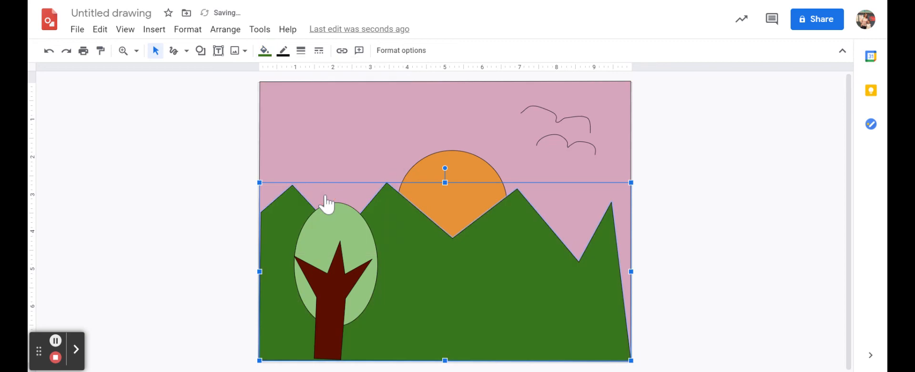
Step: Fill the mountains with the green radial gradient that is bright at the centre and dark at the edges
click(263, 51)
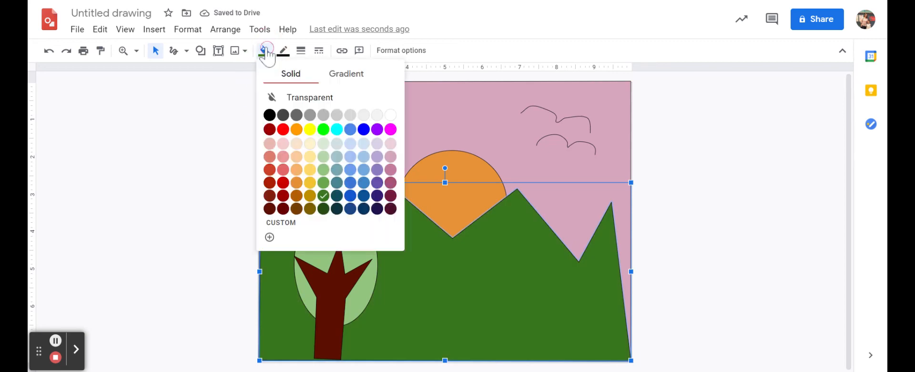
click(346, 76)
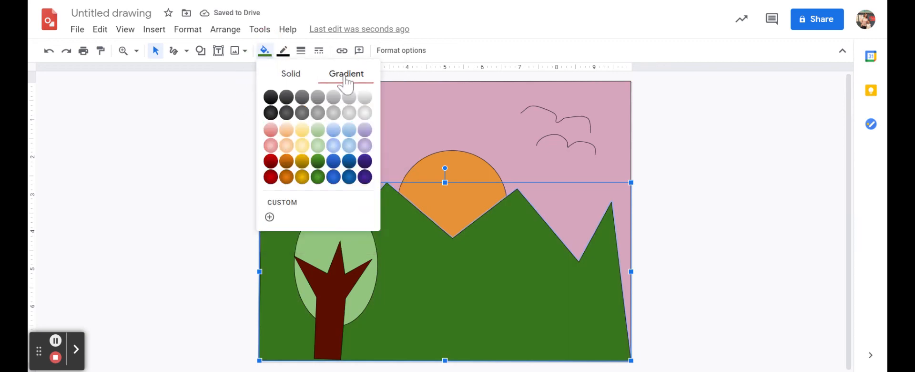
click(322, 176)
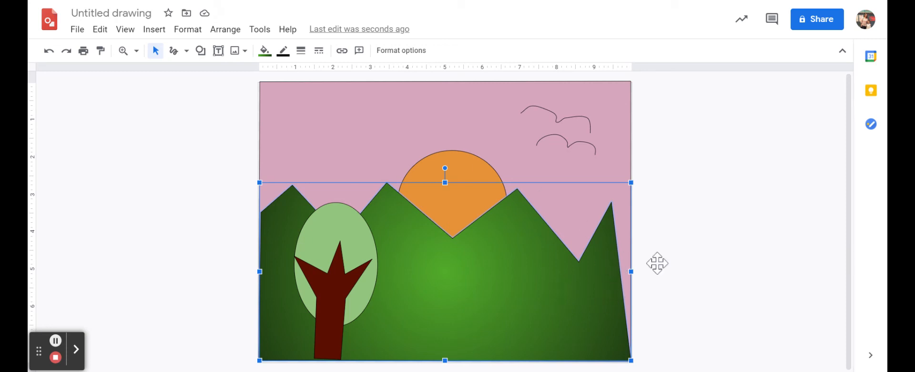
click(714, 244)
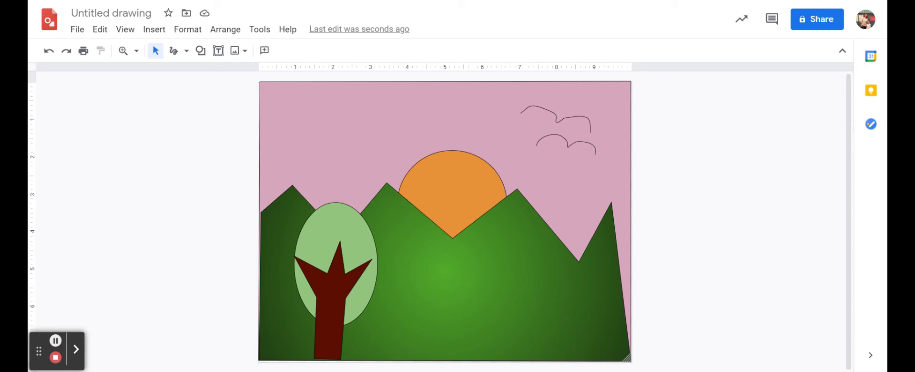
Step: Make the fill of the sun circle transparent
click(463, 184)
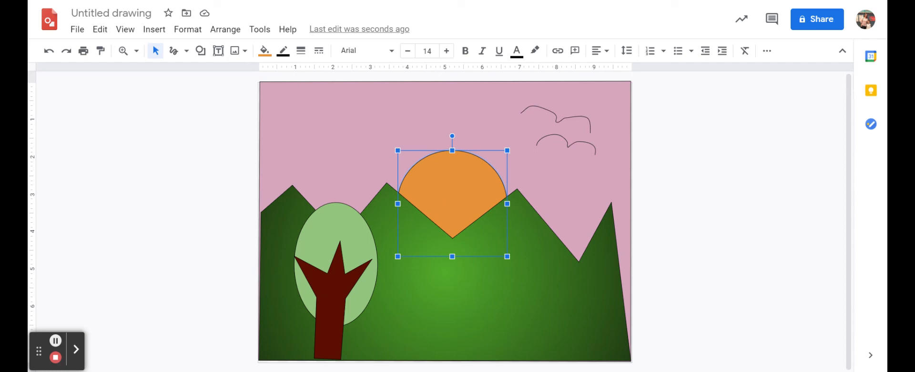
click(265, 51)
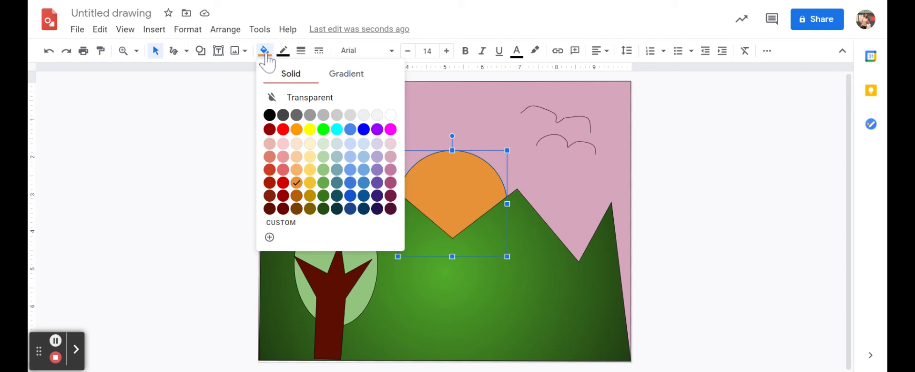
click(313, 99)
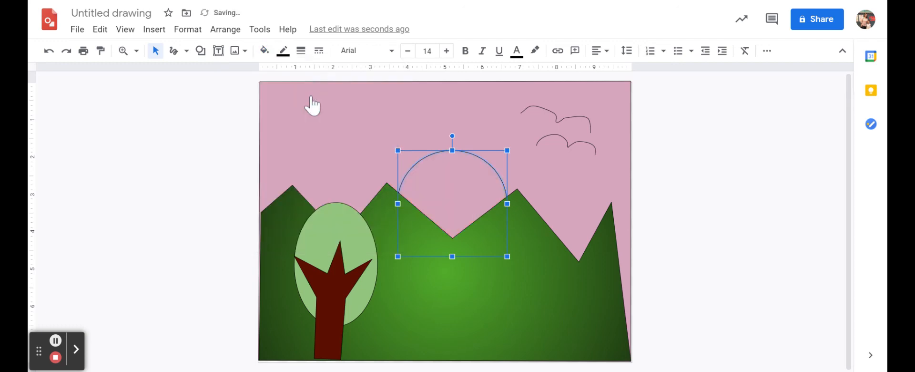
Step: Fill the sun with the dark yellow radial gradient that glows from its centre
click(264, 50)
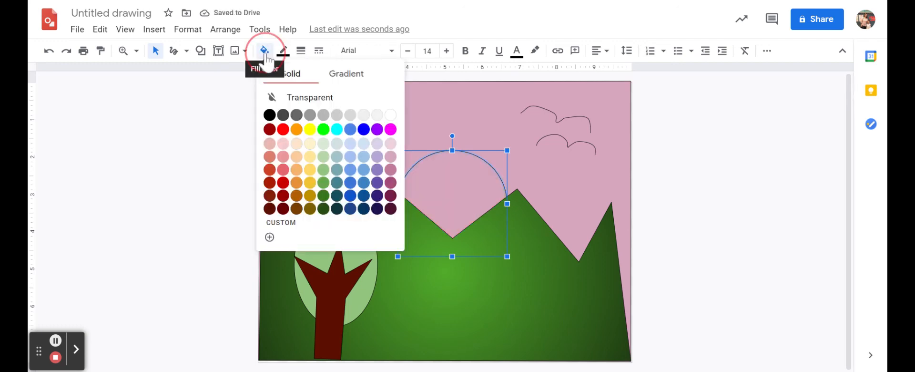
click(348, 76)
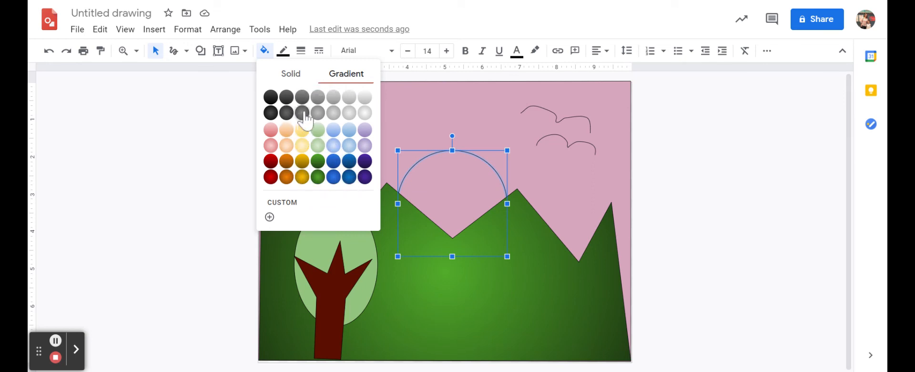
click(302, 178)
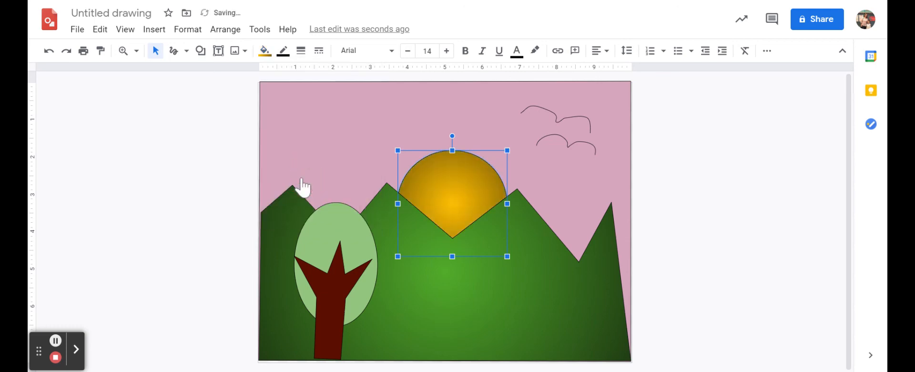
click(804, 183)
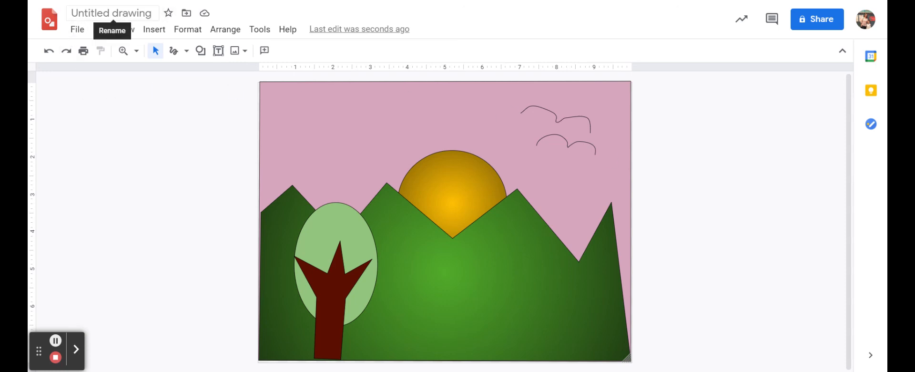
Step: Rename the drawing as Mountain Landscape
click(112, 13)
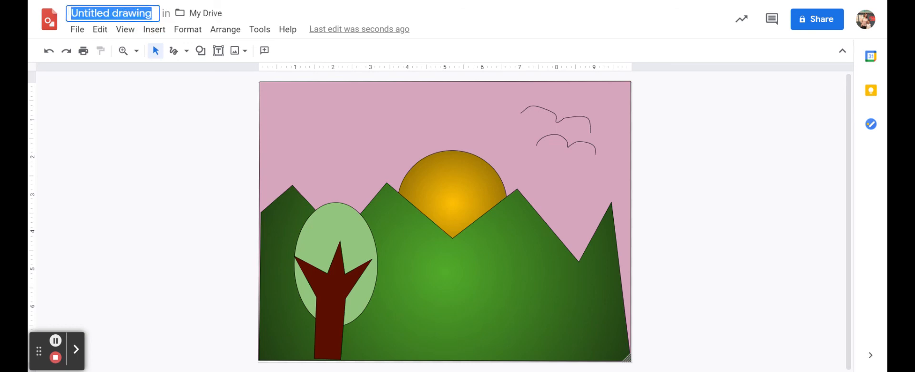
text(Mountain La)
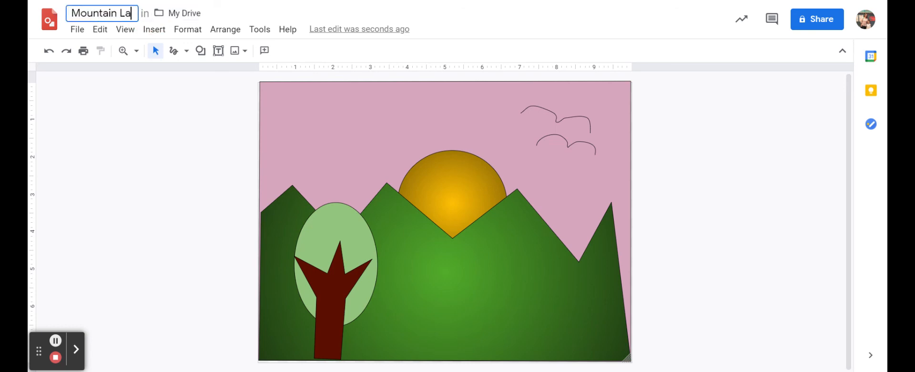
text(ndscp)
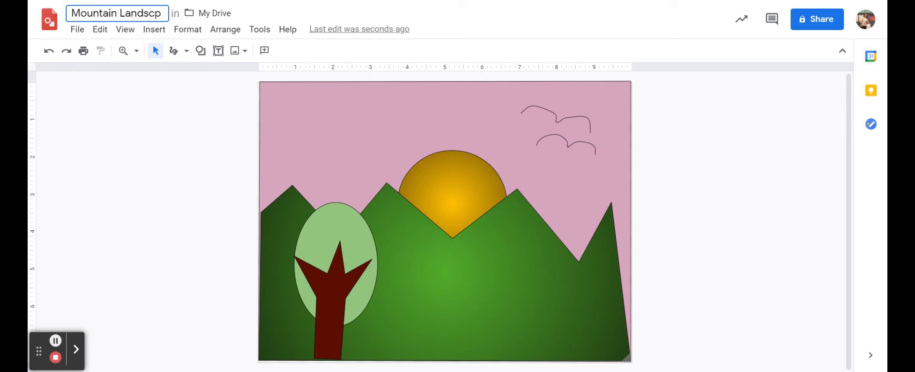
key(BackSpace)
text(ape)
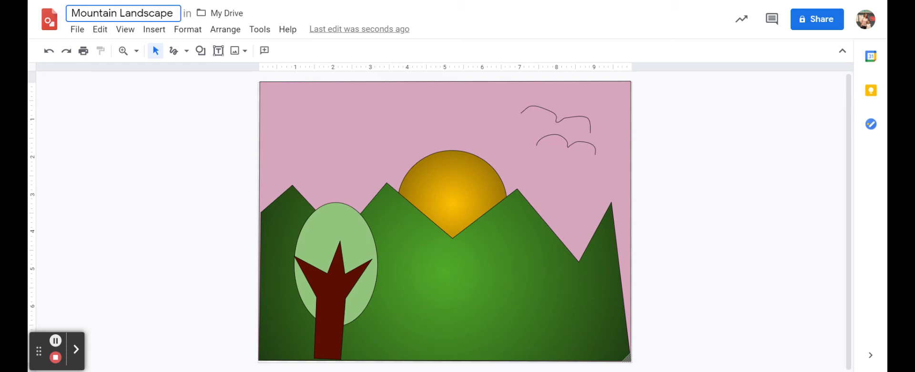
click(674, 178)
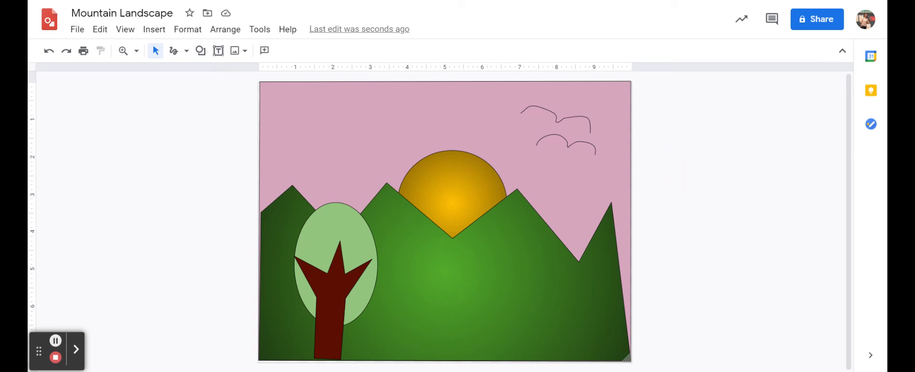
Step: Share the drawing with the teacher's school account as Editor, keeping the notification on, and send the invitation
click(815, 22)
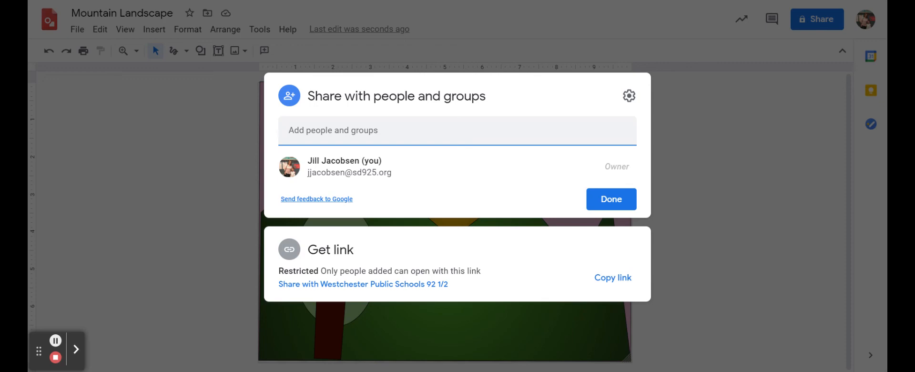
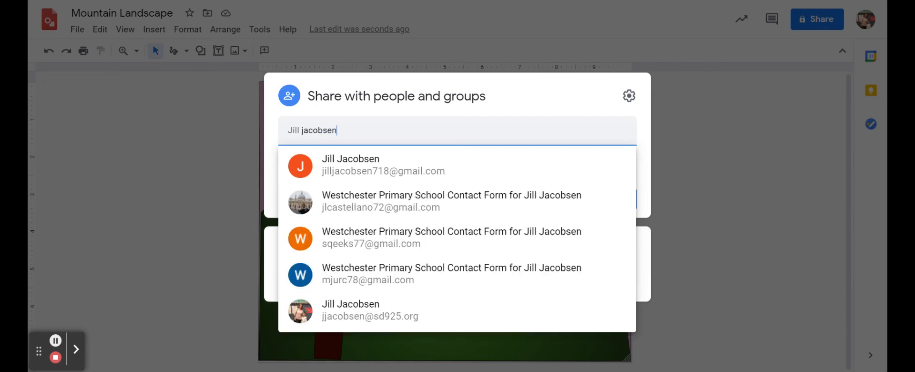
click(396, 316)
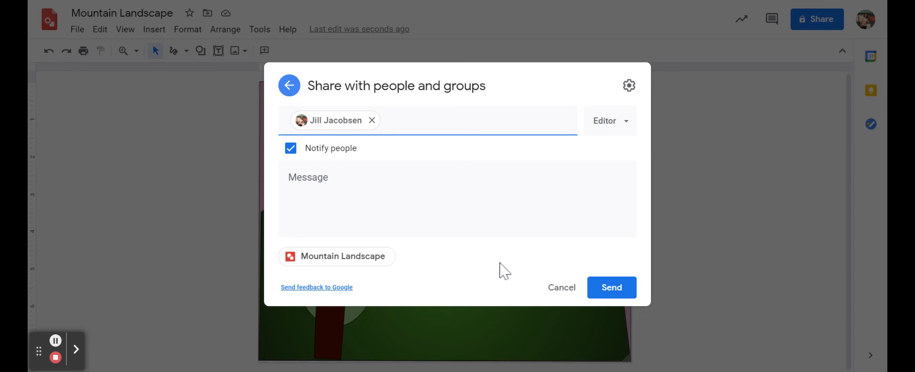
click(608, 299)
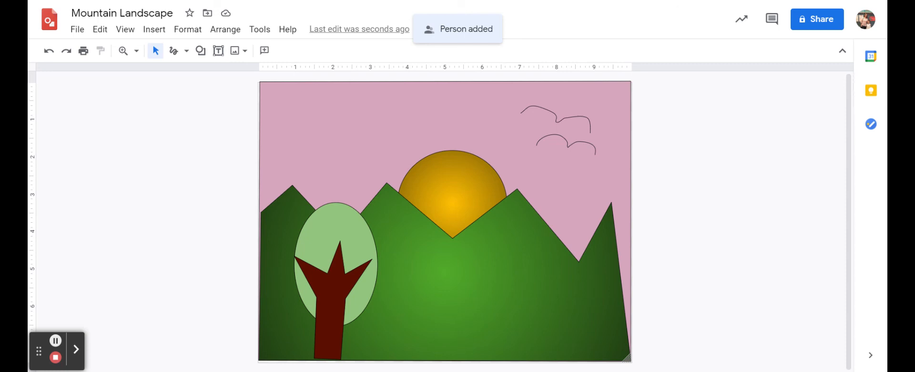
Step: Sign the artwork with the artist's surname in freehand Scribble strokes in the lower-right corner of the mountains
click(174, 50)
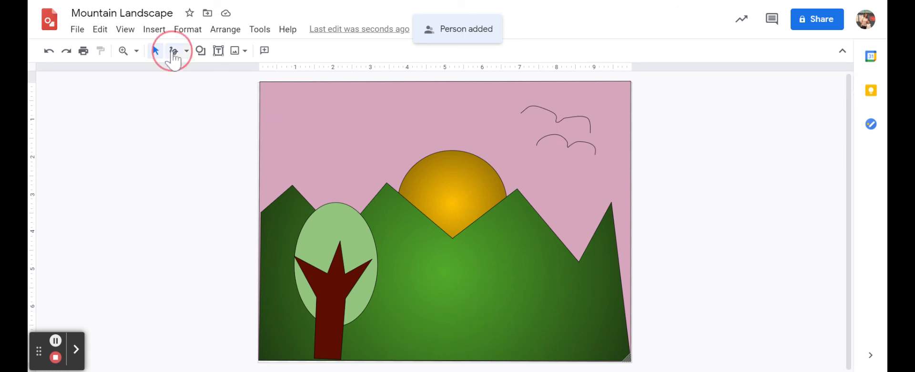
click(173, 51)
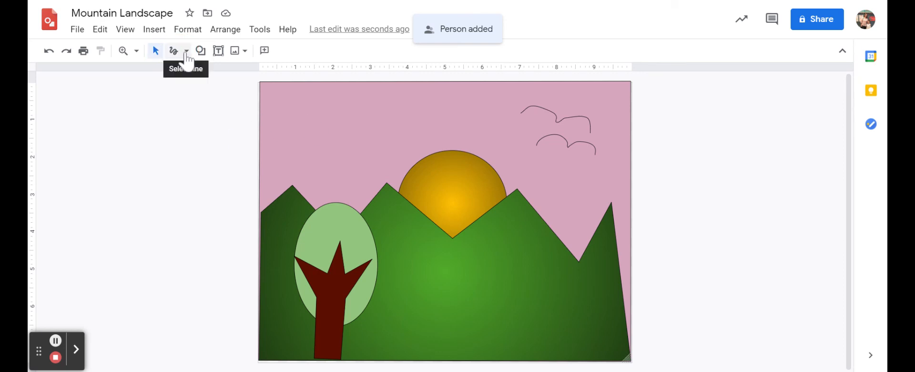
click(186, 53)
click(205, 189)
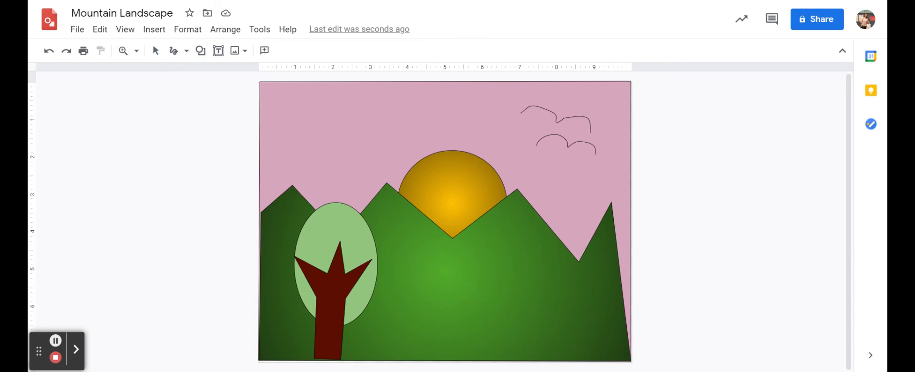
mouse_move(545, 331)
mouse_down()
mouse_move(527, 346)
mouse_move(589, 348)
mouse_move(596, 337)
mouse_move(596, 349)
mouse_move(608, 348)
mouse_move(597, 351)
mouse_move(611, 348)
mouse_move(605, 355)
mouse_move(627, 351)
mouse_up()
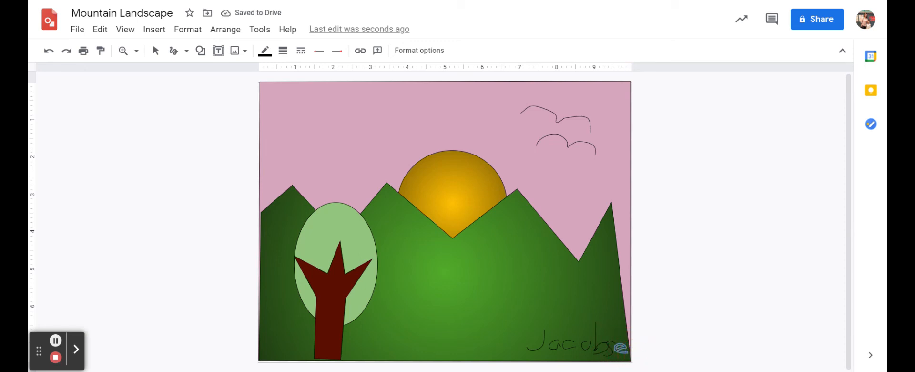
drag(625, 355, 633, 356)
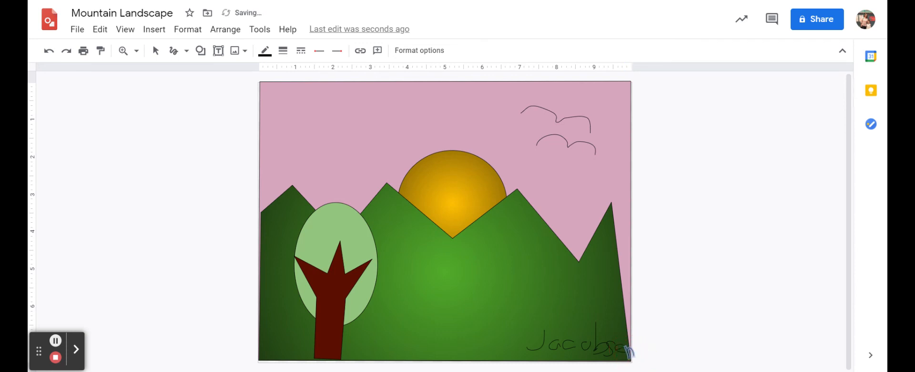